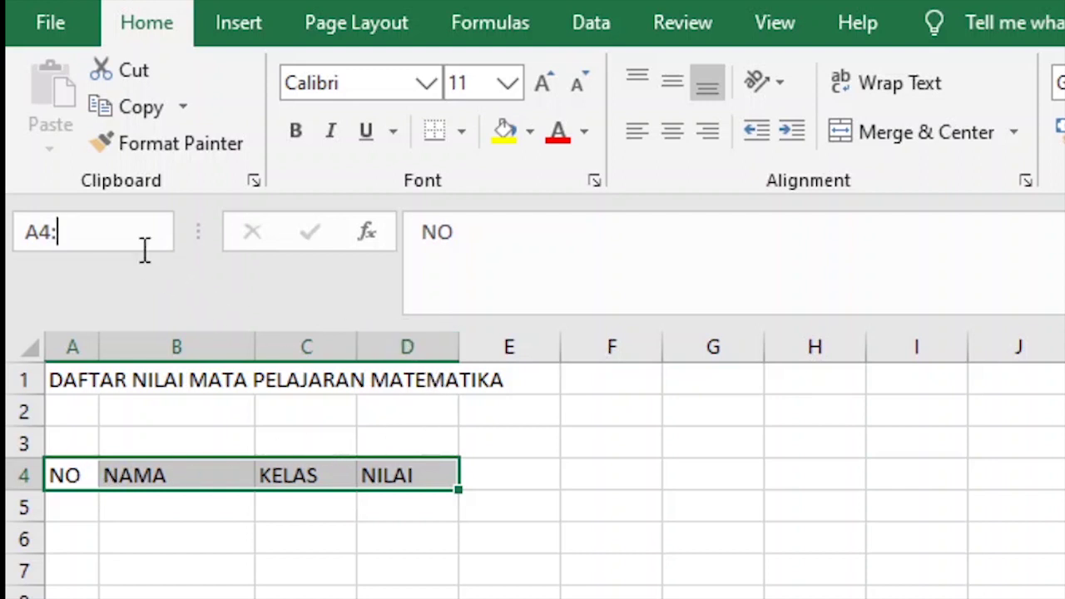
Select the range A4:D1000, covering the header row and the rows beneath it.
type("d1000")
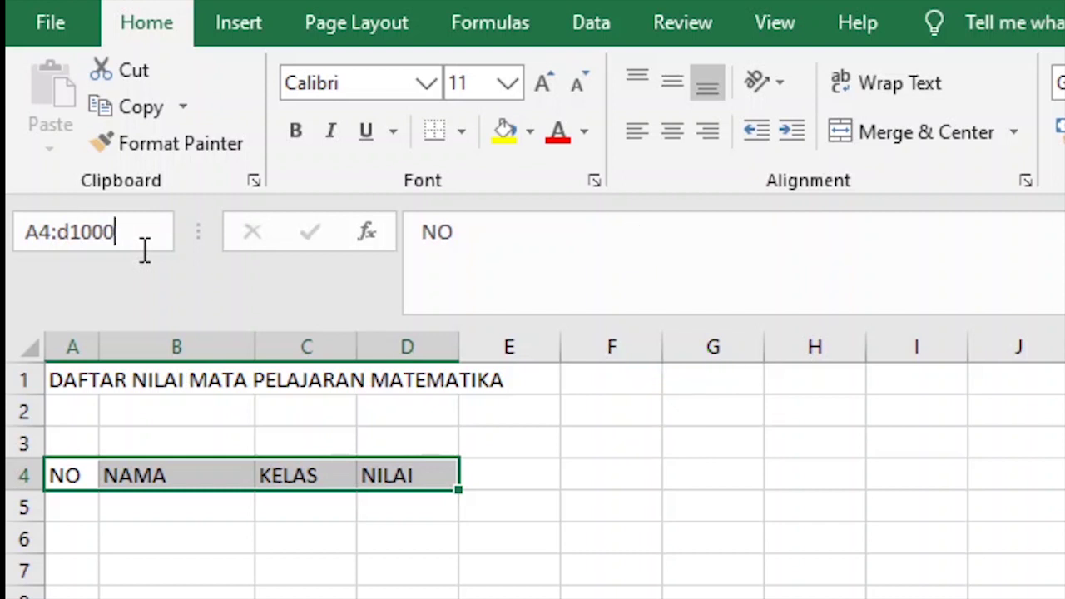
key("Return")
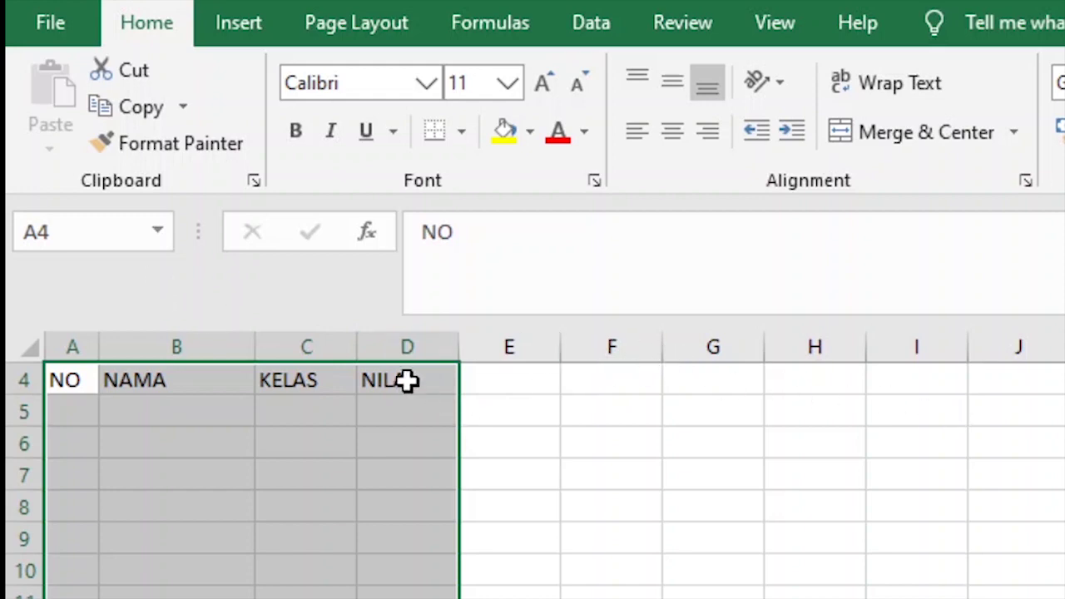
scroll(404, 388, "up", 1)
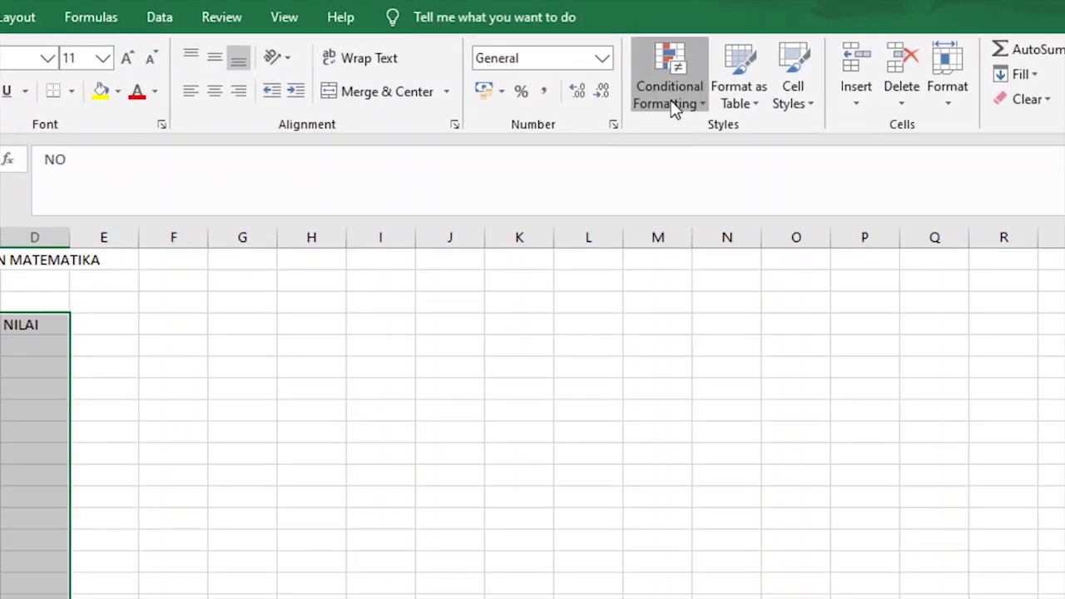
Start a new conditional formatting rule that uses a formula to determine which cells to format.
left_click(811, 100)
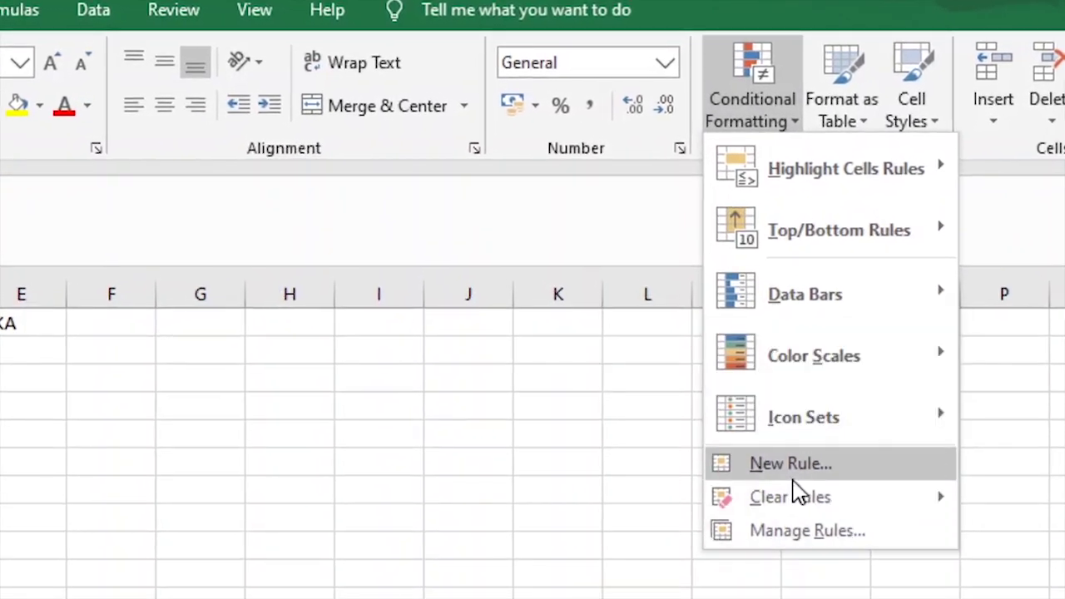
left_click(785, 477)
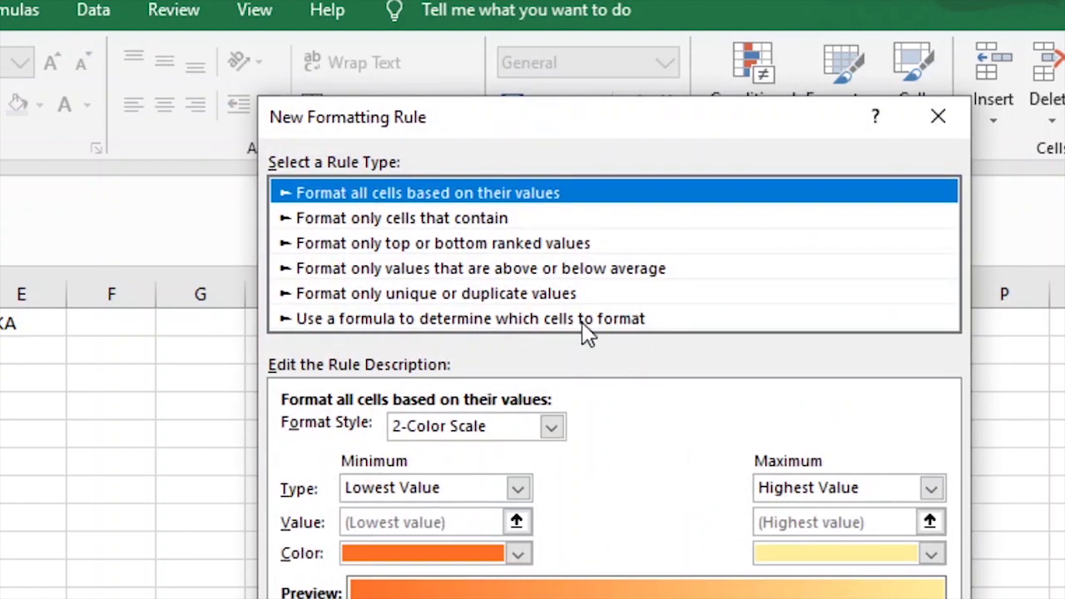
left_click(587, 325)
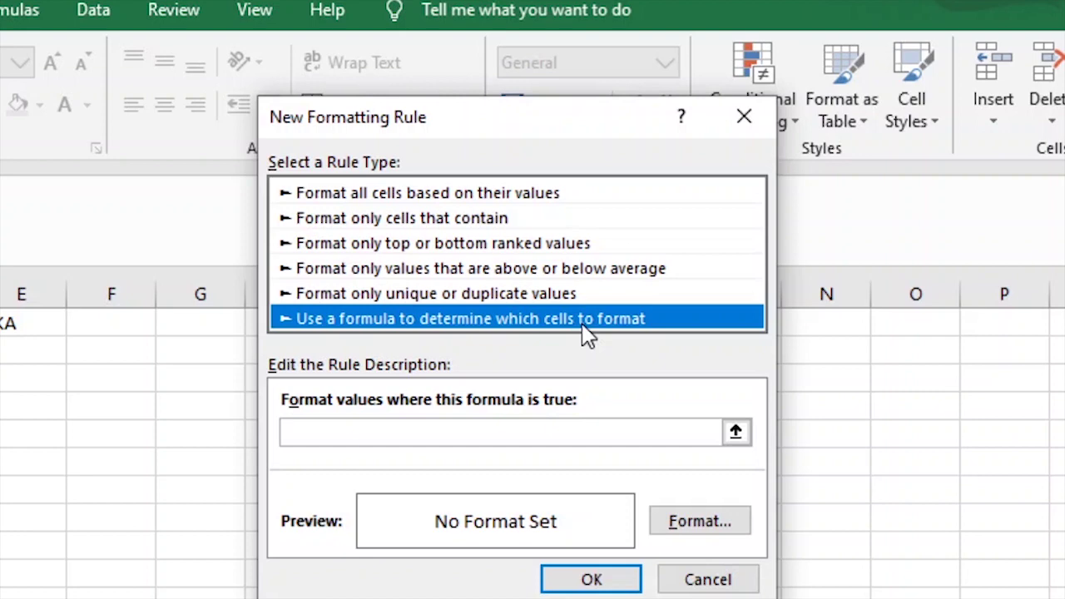
left_click(488, 439)
left_click(487, 440)
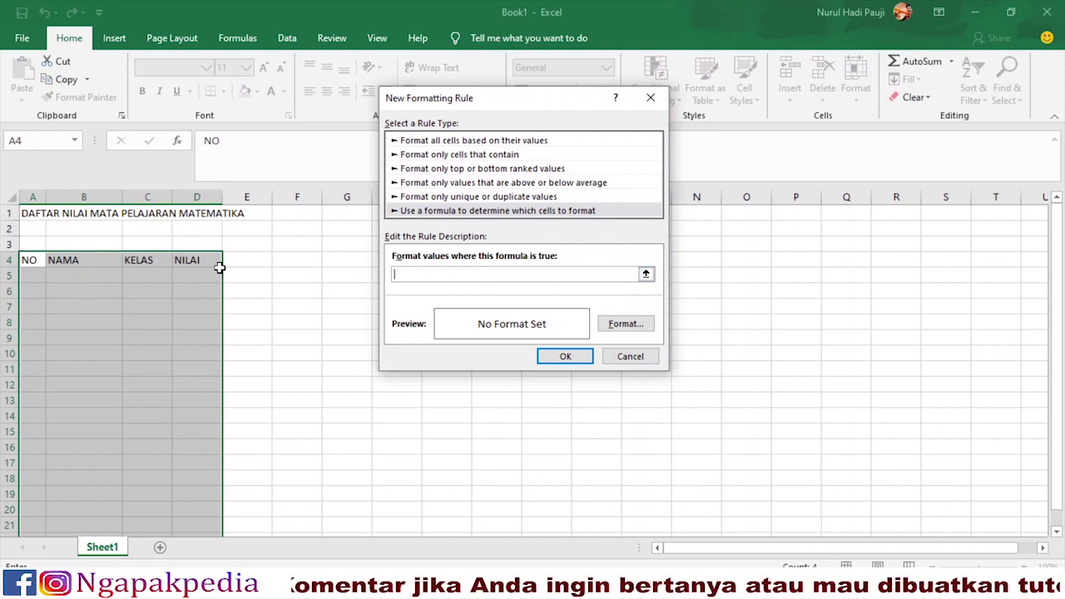
Enter =$B4<>"" as the rule's formula, with only column B fixed in the reference.
left_click(71, 261)
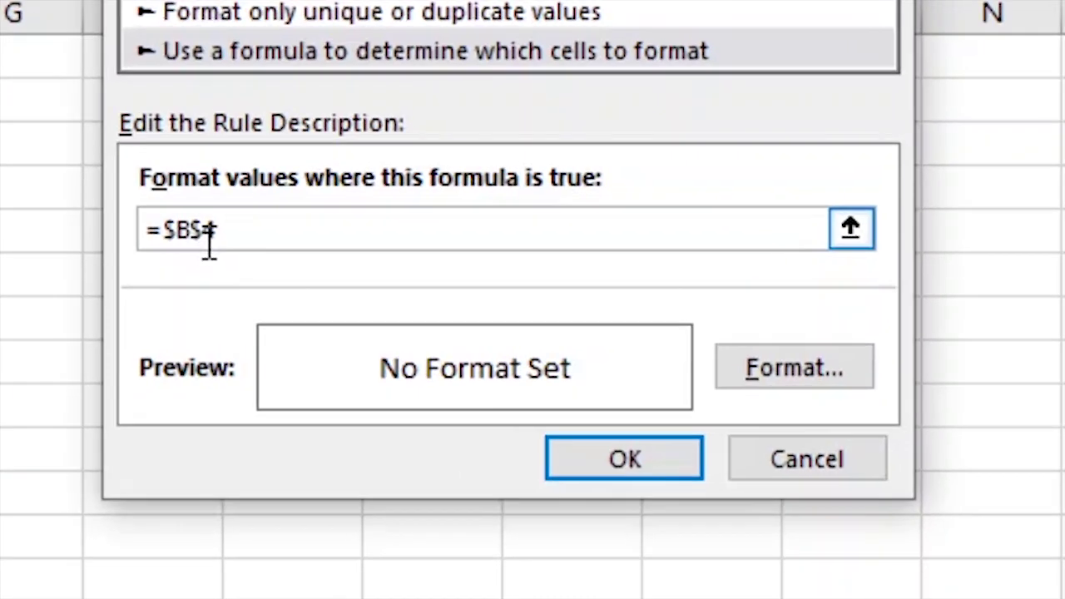
left_click(415, 275)
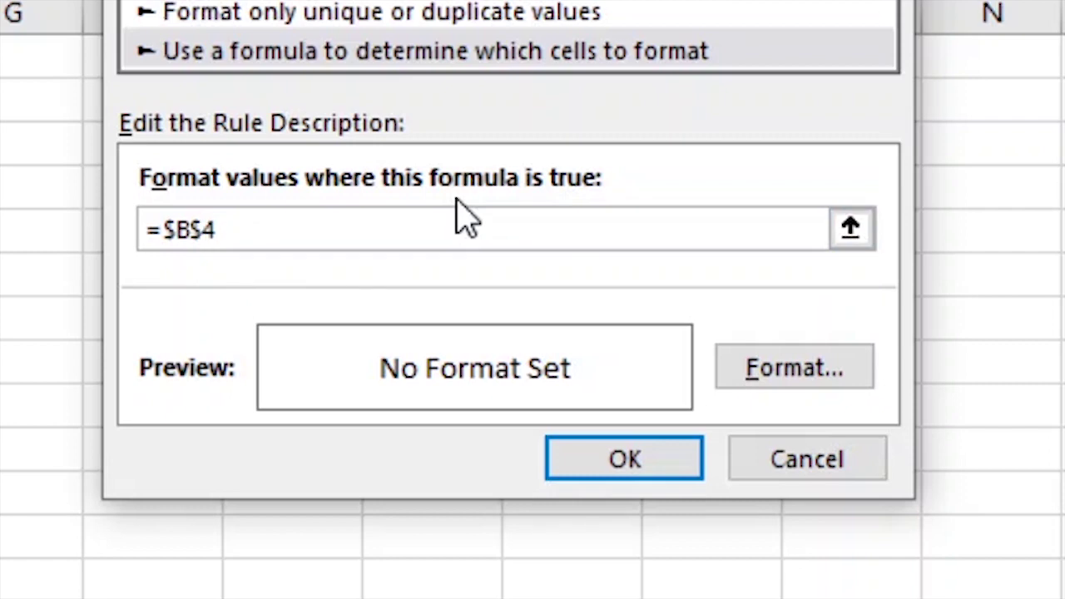
key("BackSpace")
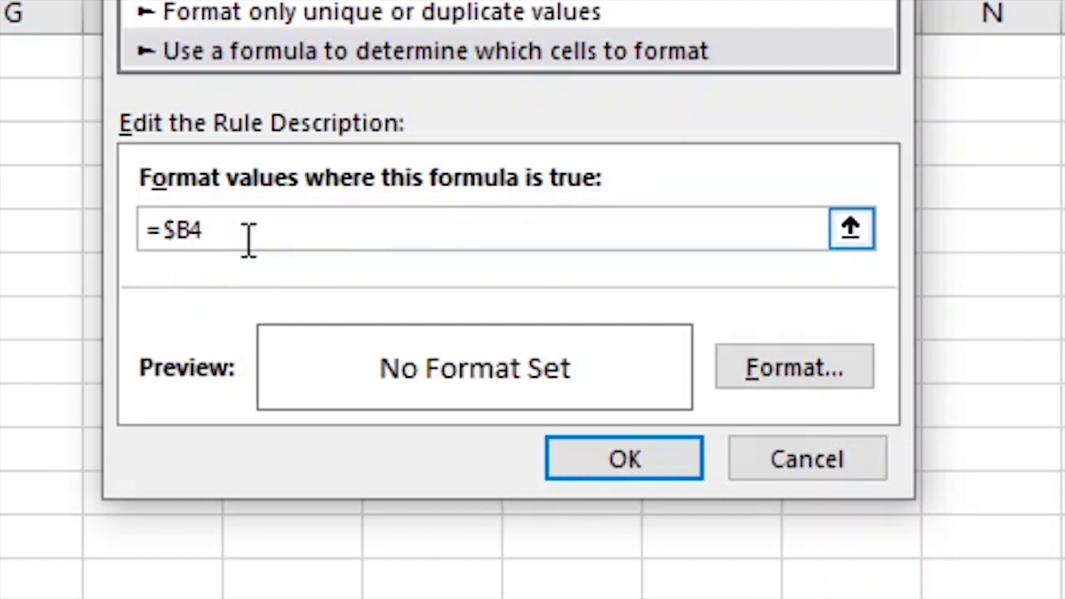
type("<>")
type("\"\"")
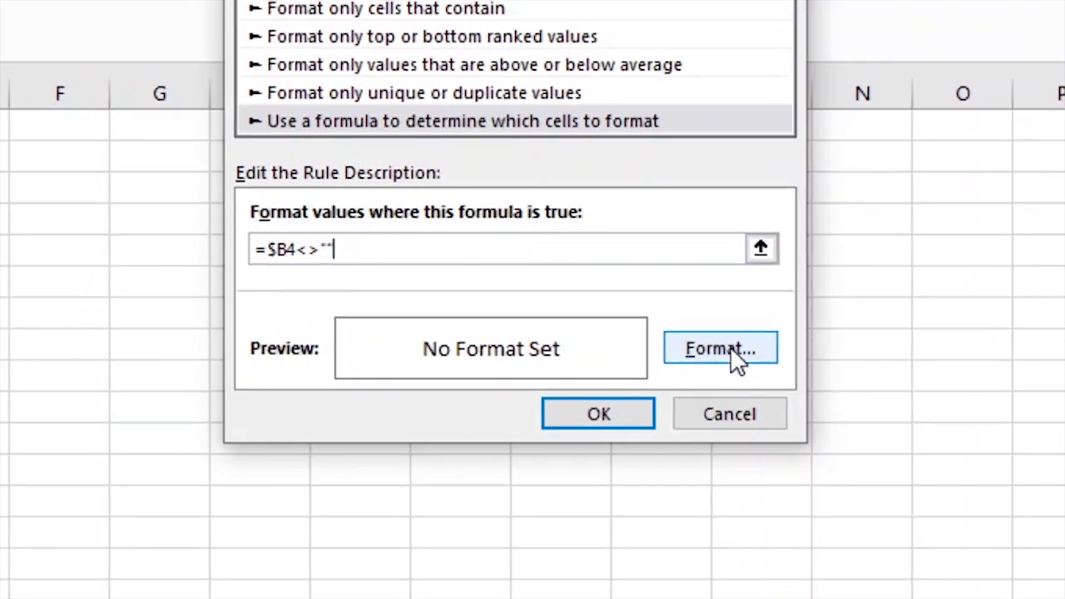
Give the rule's format an outline border and apply the rule to the selected range.
left_click(795, 370)
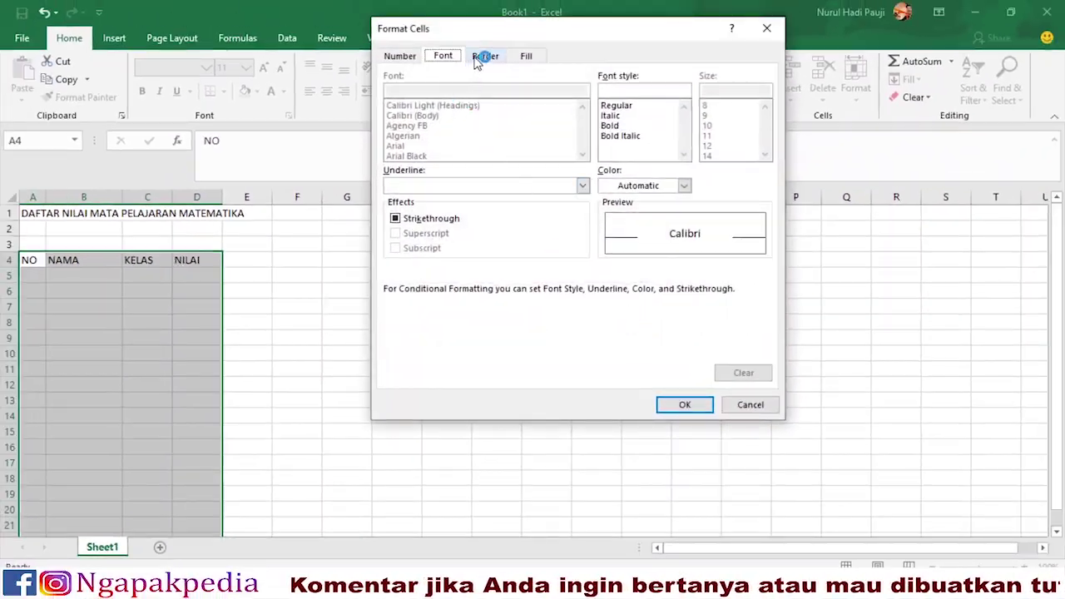
left_click(482, 58)
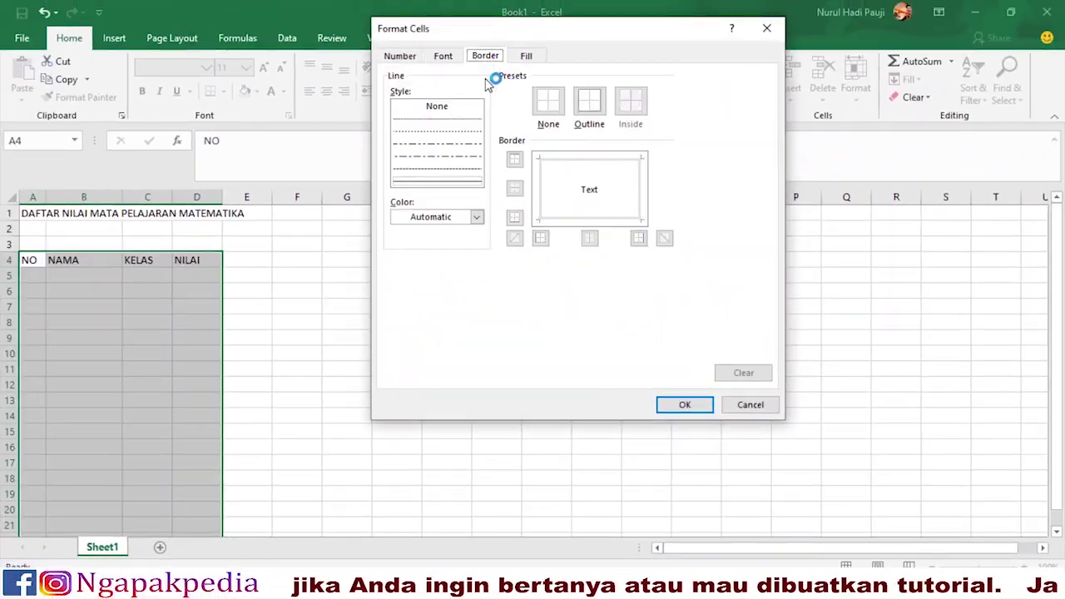
left_click(589, 104)
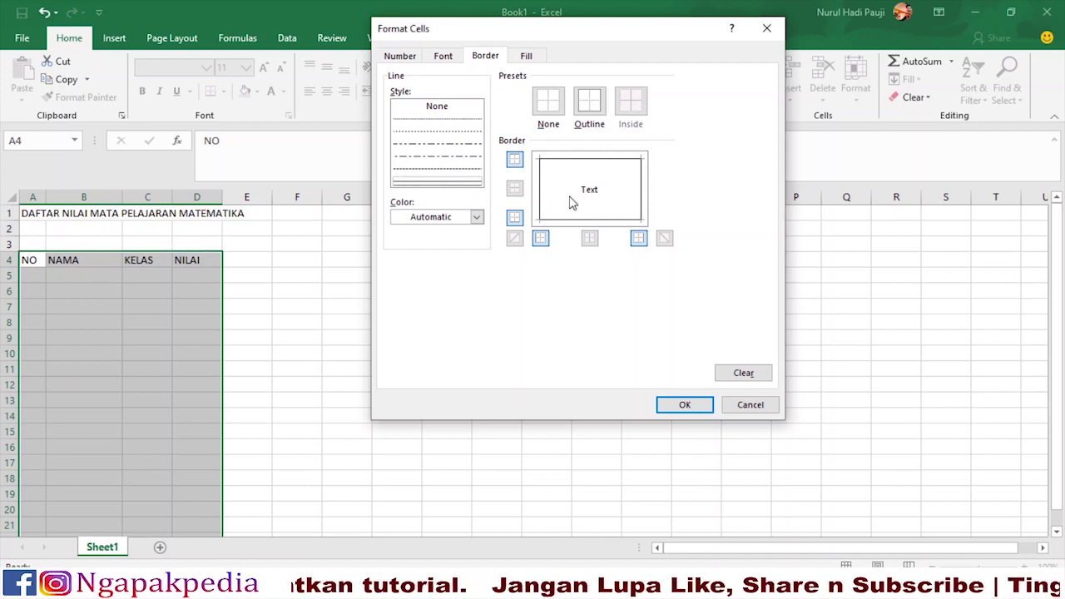
left_click(694, 406)
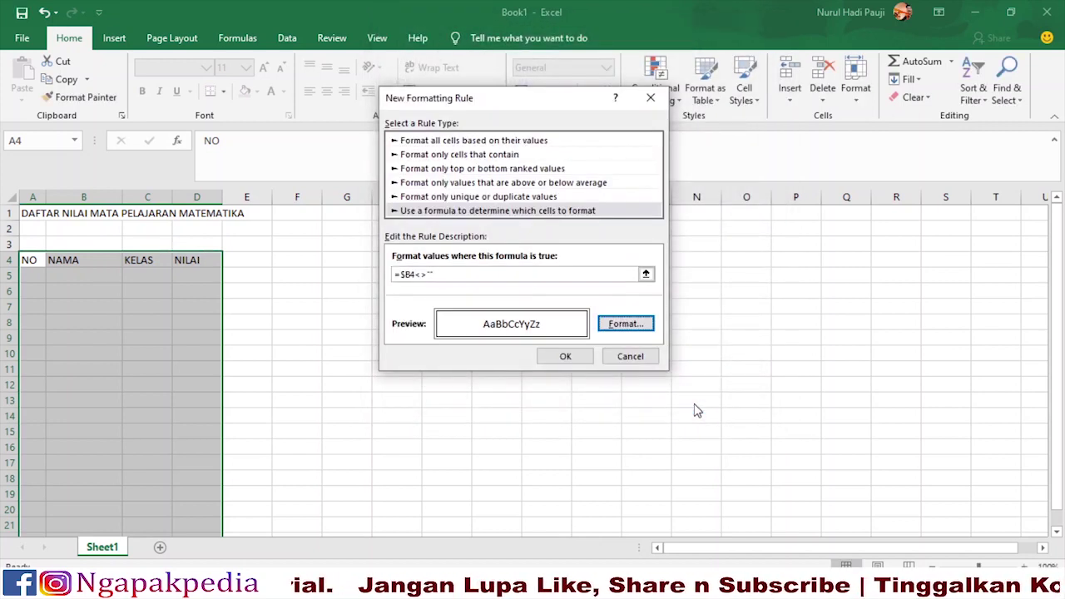
left_click(563, 357)
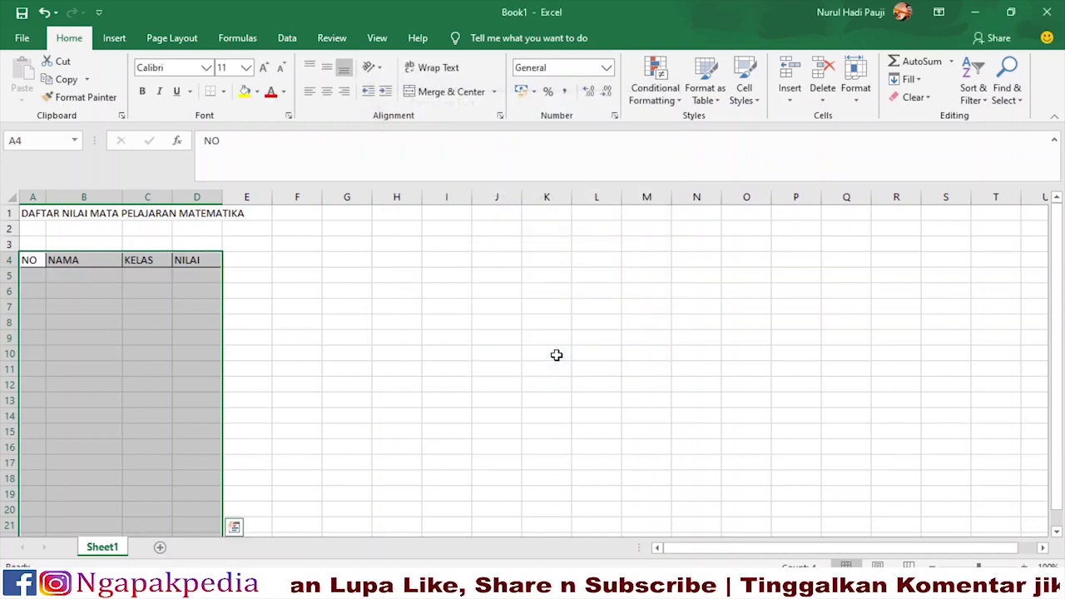
left_click(153, 263)
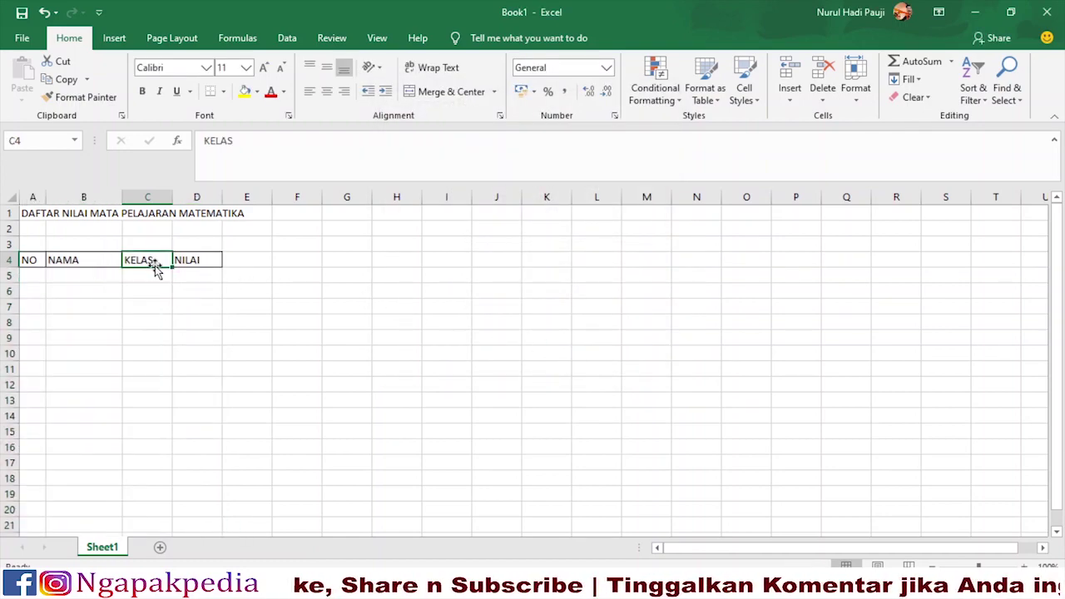
left_click(96, 262)
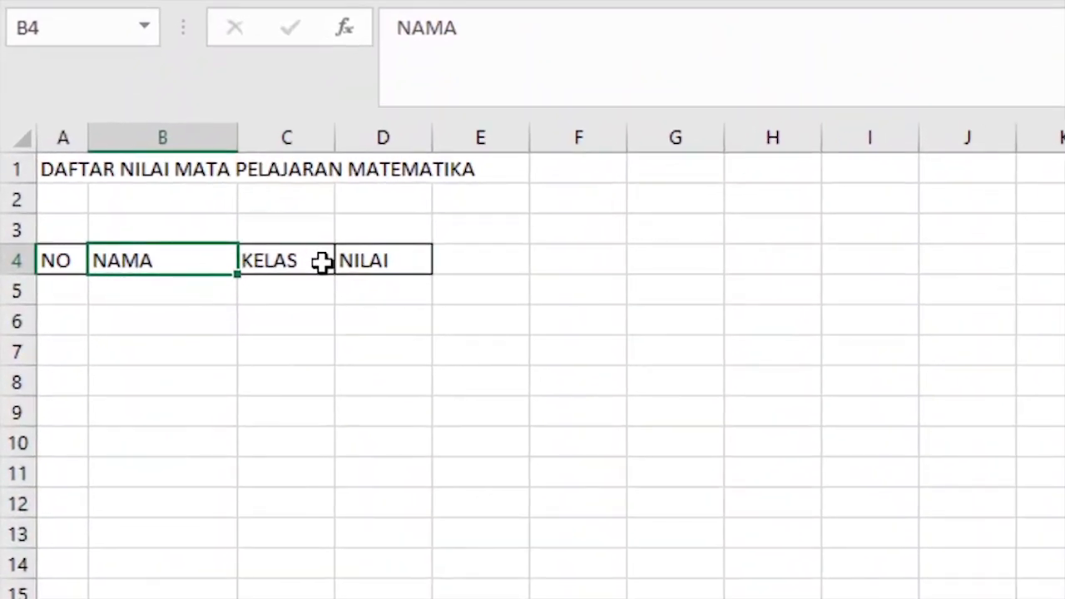
left_click(314, 262)
left_click(399, 271)
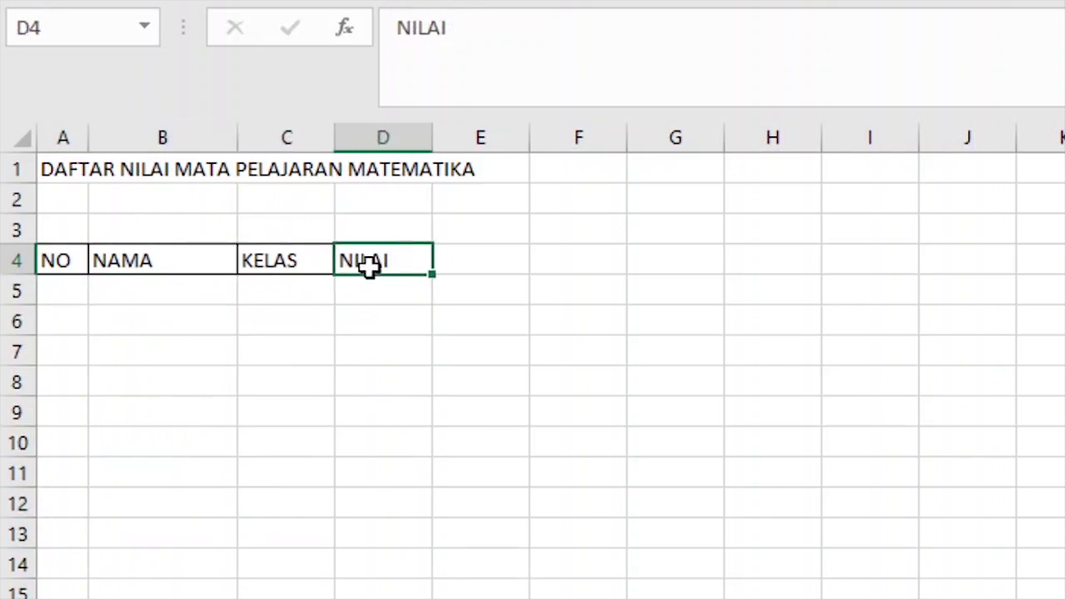
left_click(166, 271)
Enter three student names in the NAMA column, in cells B5 to B7.
left_click(166, 295)
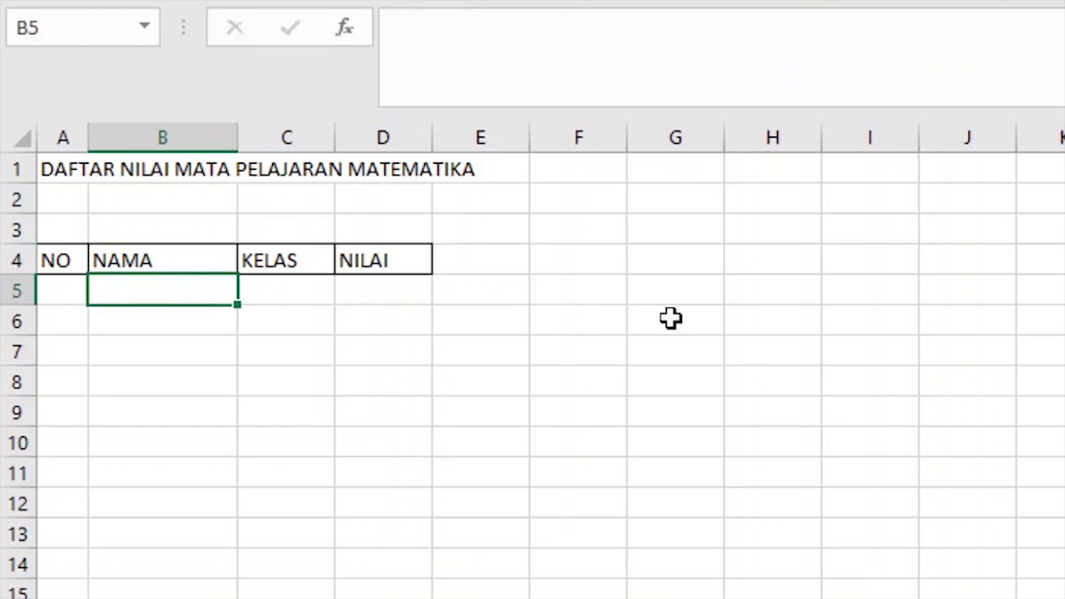
type("QIA")
key("Return")
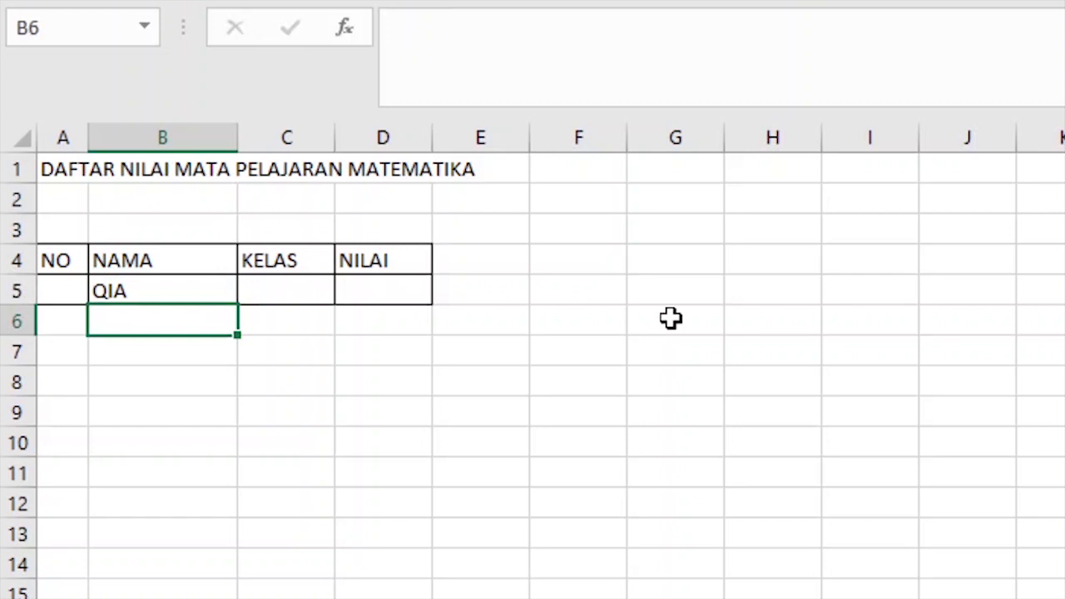
type("QONITA")
key("Return")
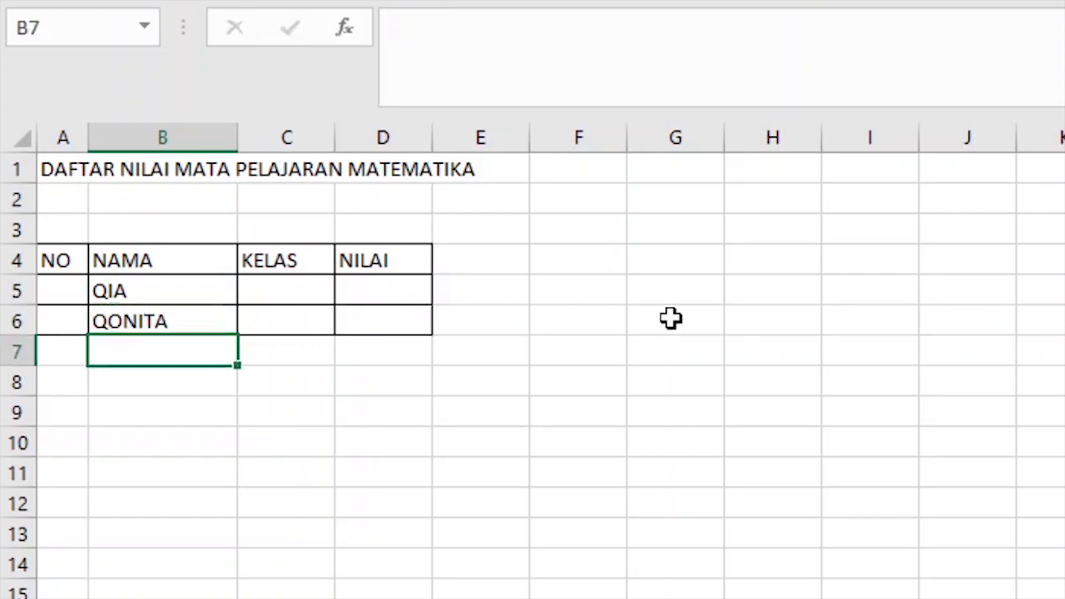
type("ALIF")
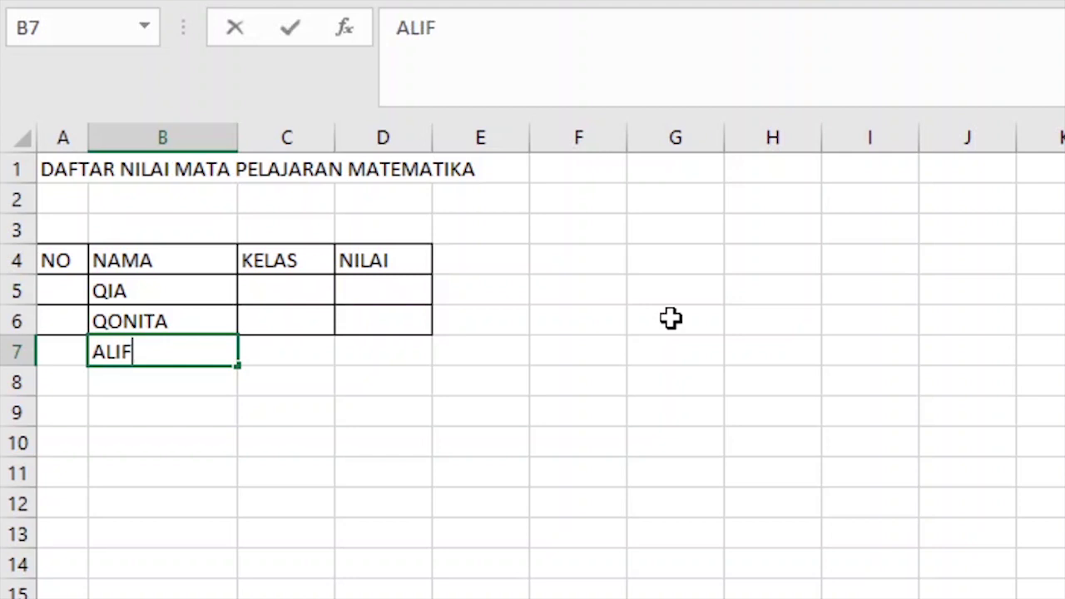
key("Return")
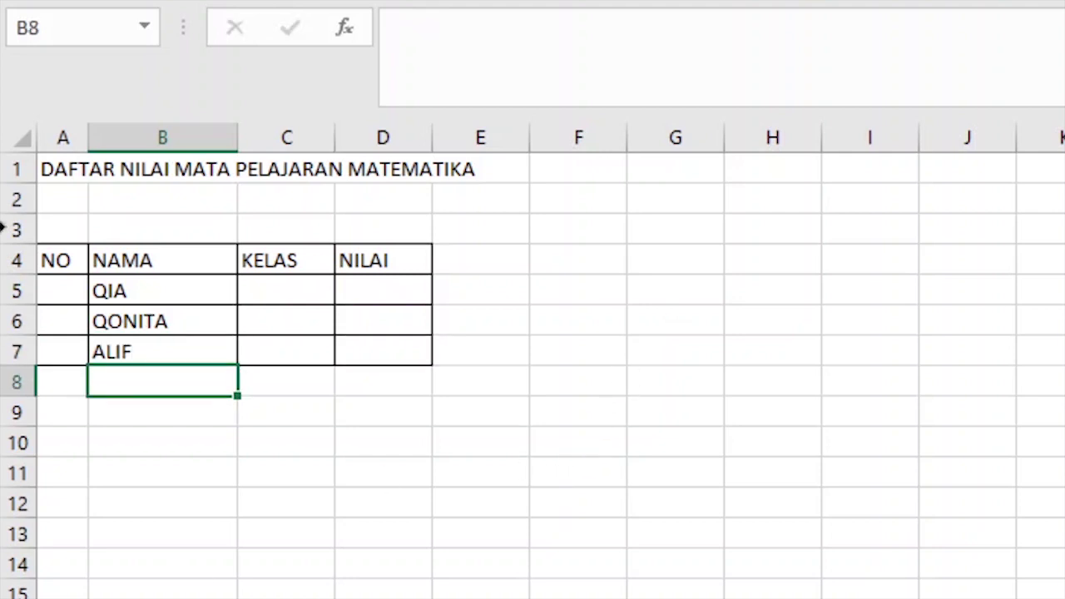
Open the recent workbook NILAI PAS 2 ONLINE AGAMA KELAS X and copy the student names in A5:A40.
left_click(31, 2)
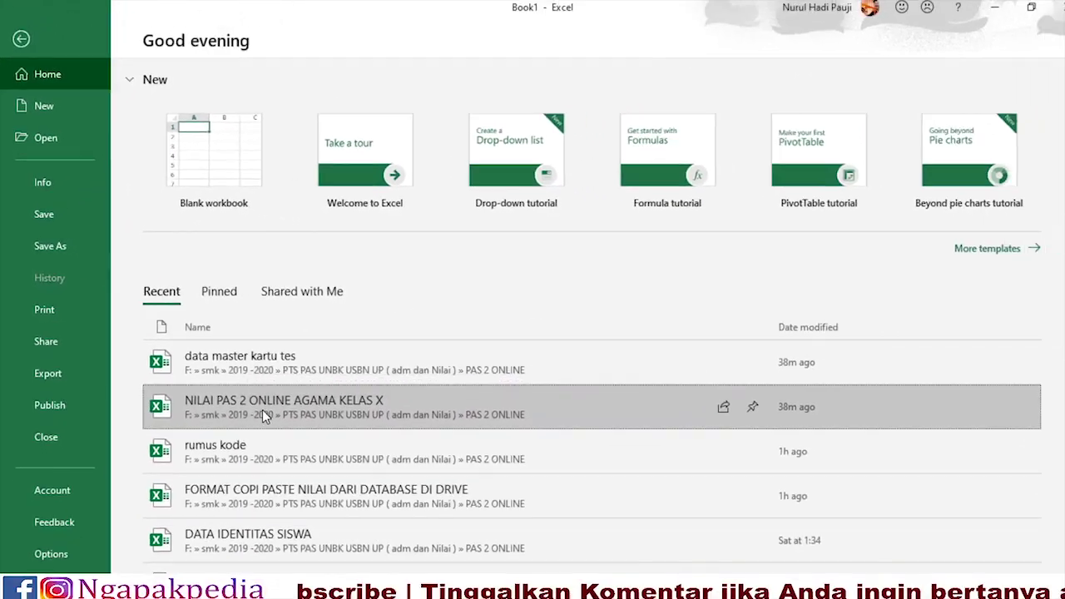
key("Escape")
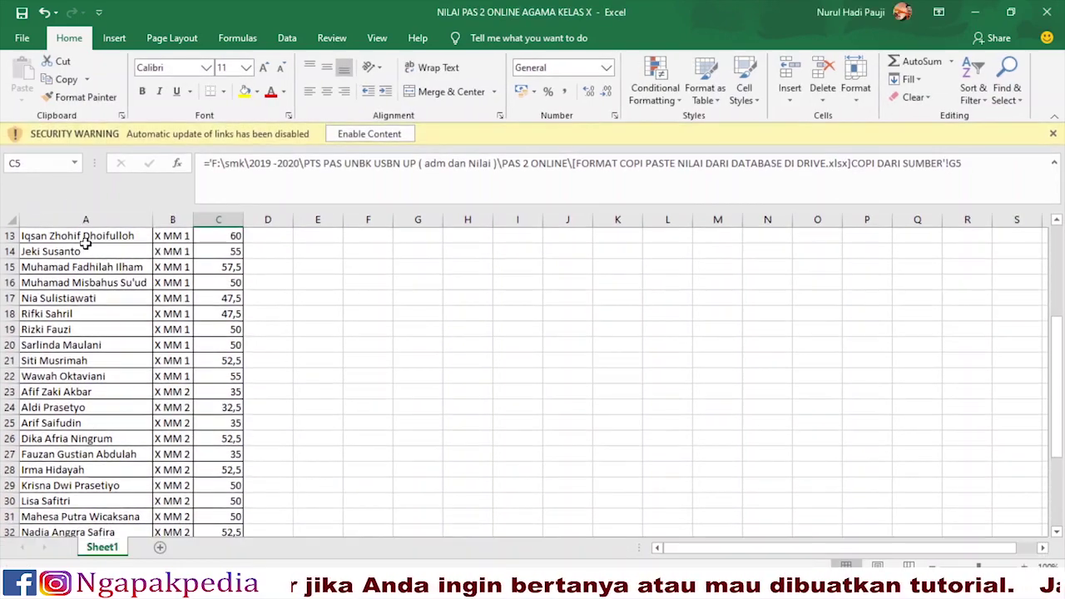
left_click_drag(55, 298, 49, 503)
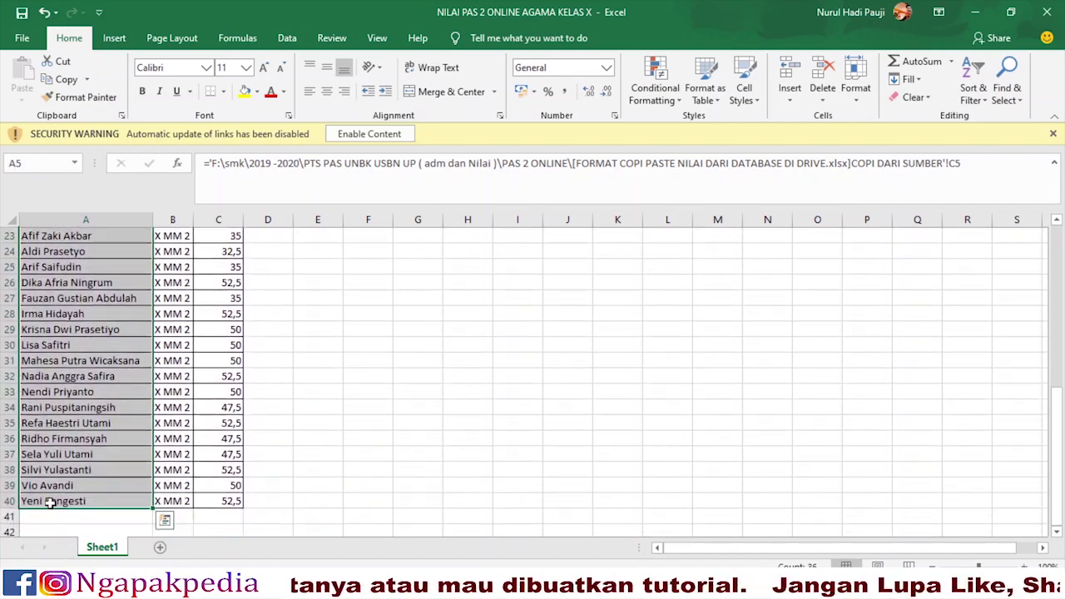
key("ctrl+c")
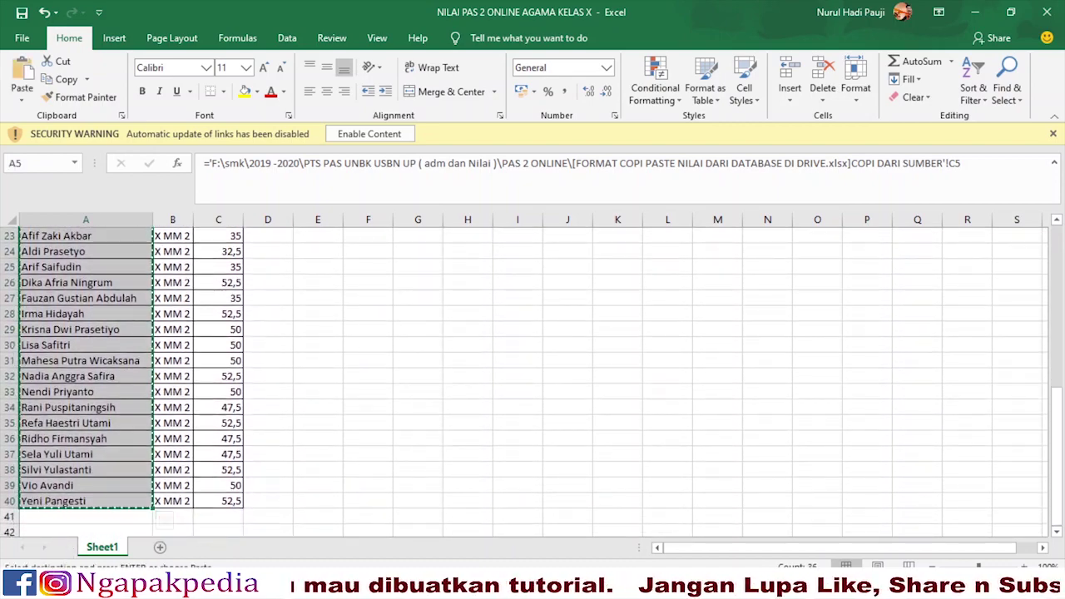
Switch back to Book1 and paste the copied student names as values only, starting at cell B5.
left_click(269, 488)
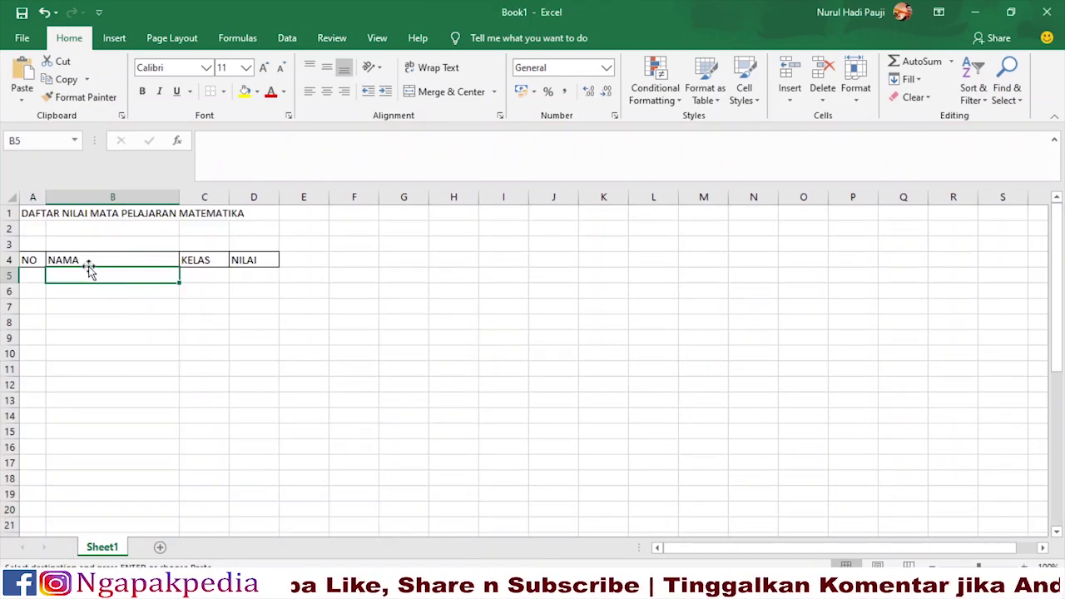
left_click(20, 101)
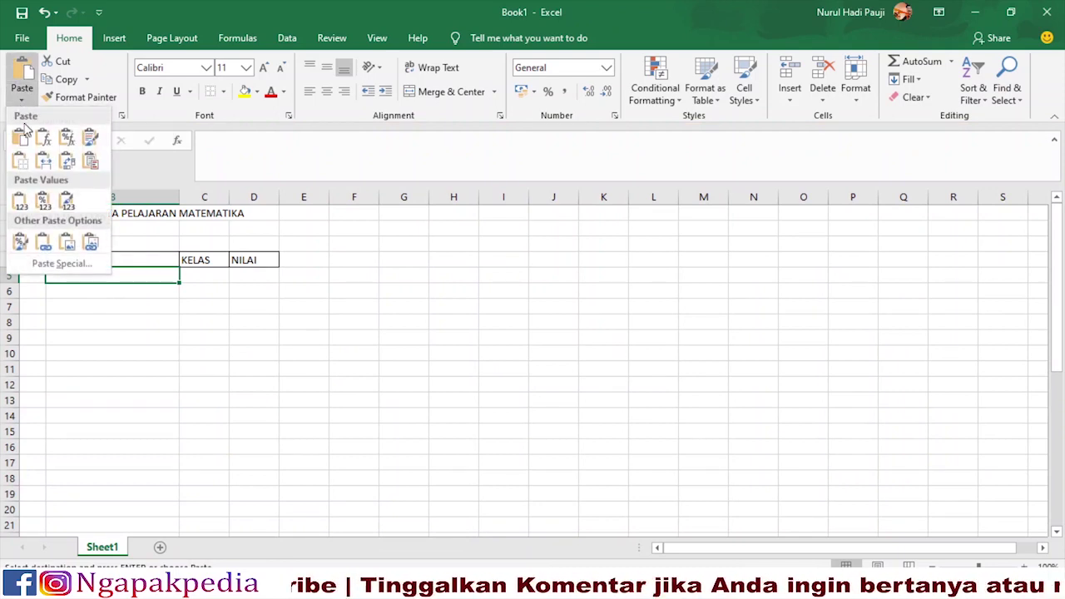
left_click(22, 208)
Clear the last five student names at the end of the list, in cells B36 to B40.
scroll(212, 398, "down", 5)
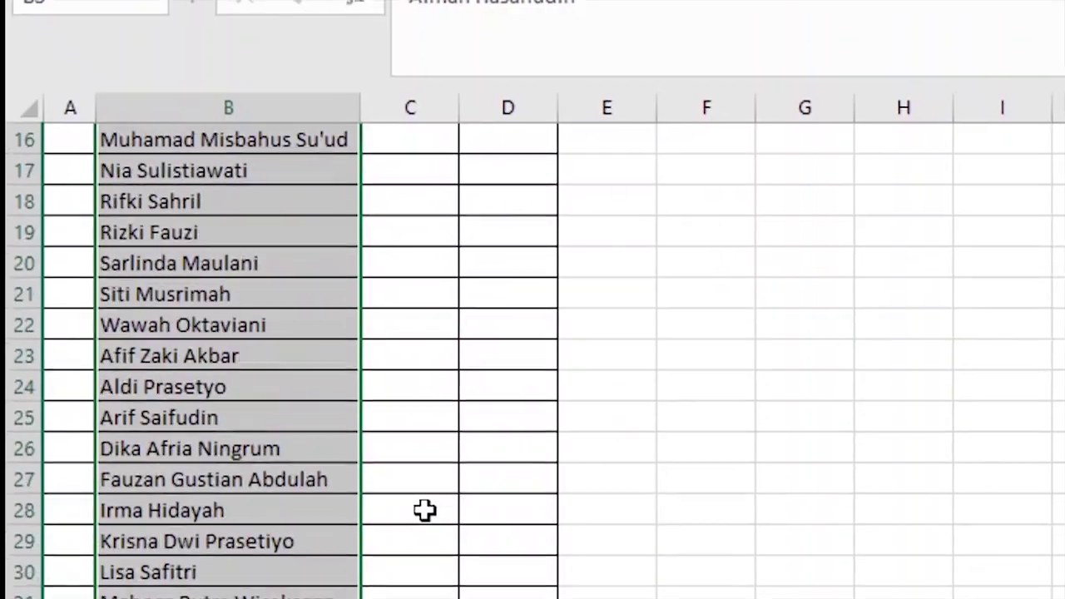
scroll(424, 507, "down", 3)
left_click(308, 568)
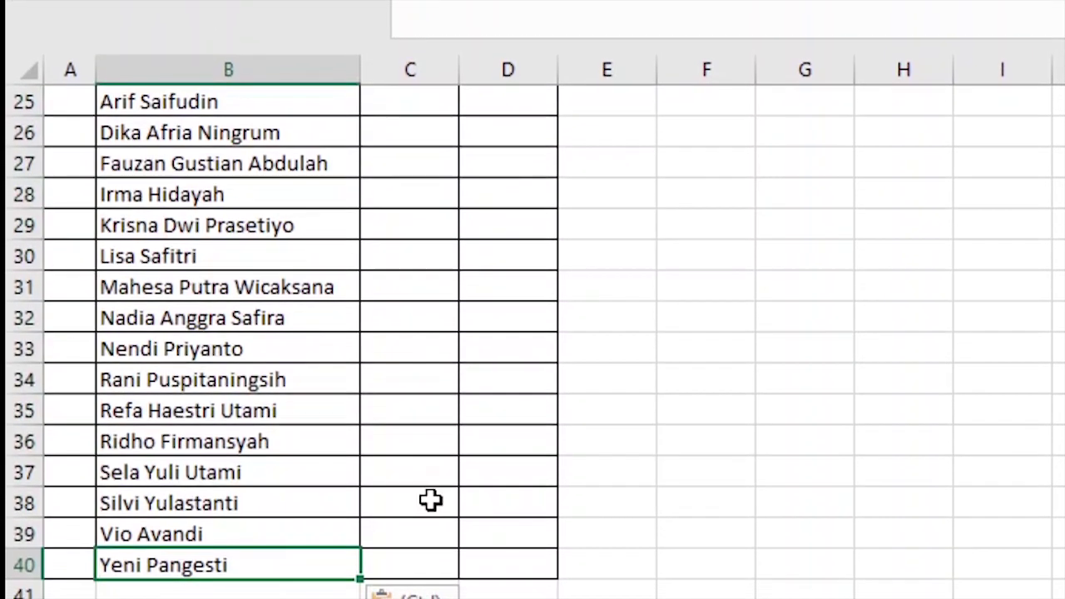
key("Delete")
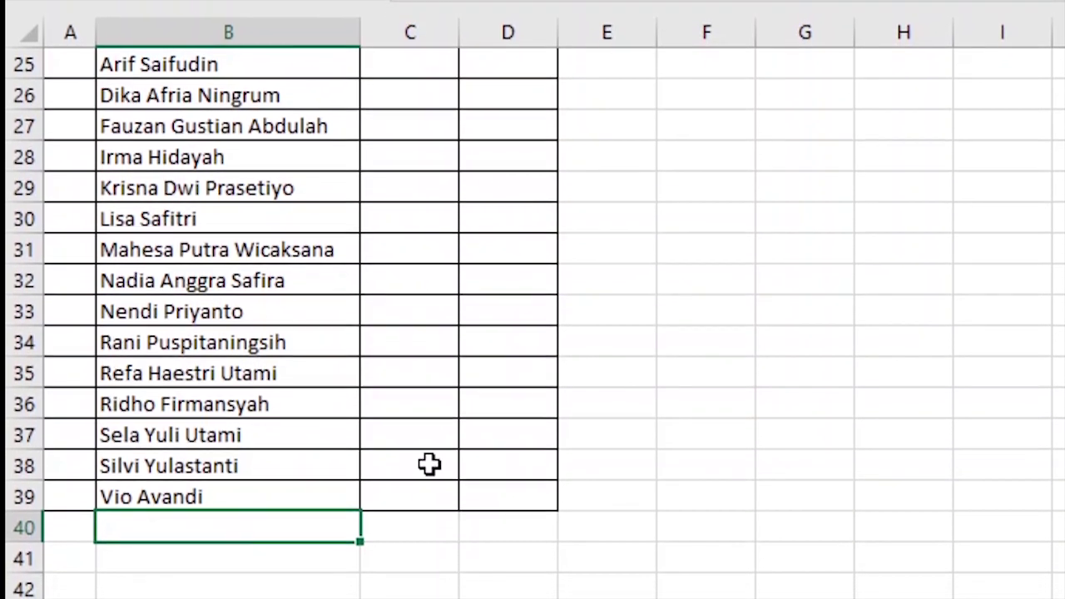
key("Up")
key("Delete")
key("Up")
key("Delete")
key("Up")
key("Delete")
key("Up")
key("Delete")
Clear the student name in cell B34, keeping the name in B35.
key("Up")
key("Up")
key("Delete")
key("Down")
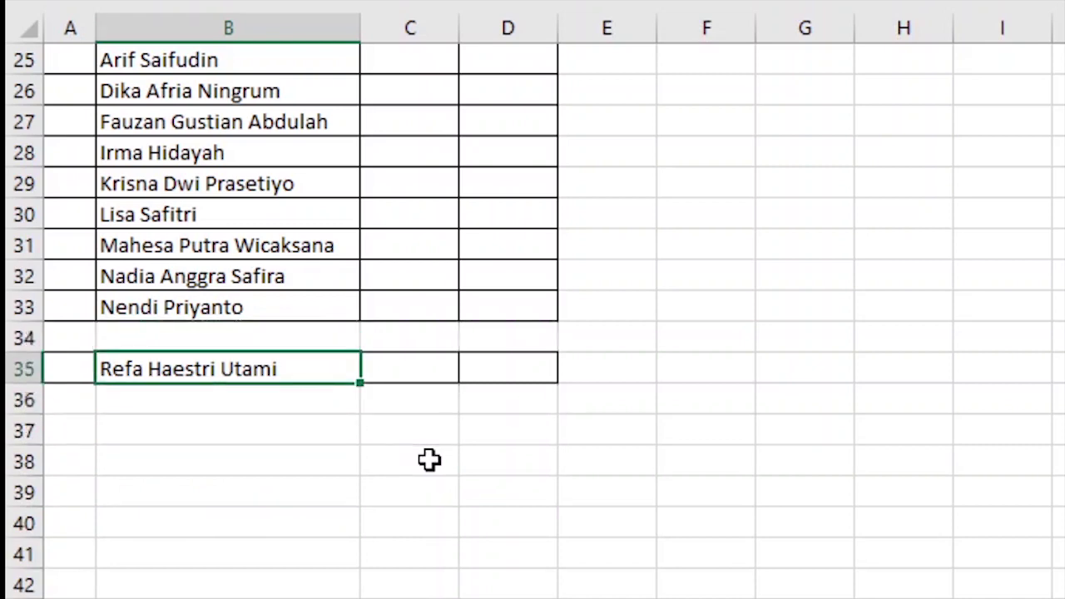
scroll(397, 392, "up", 2)
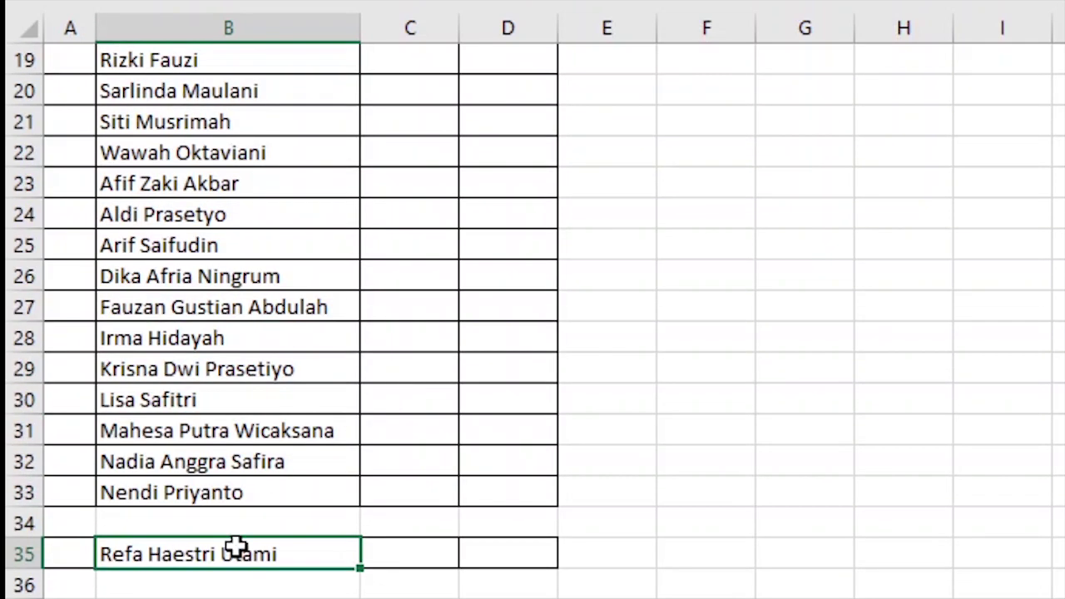
Clear the last remaining student name in cell B35.
key("Delete")
left_click(243, 520)
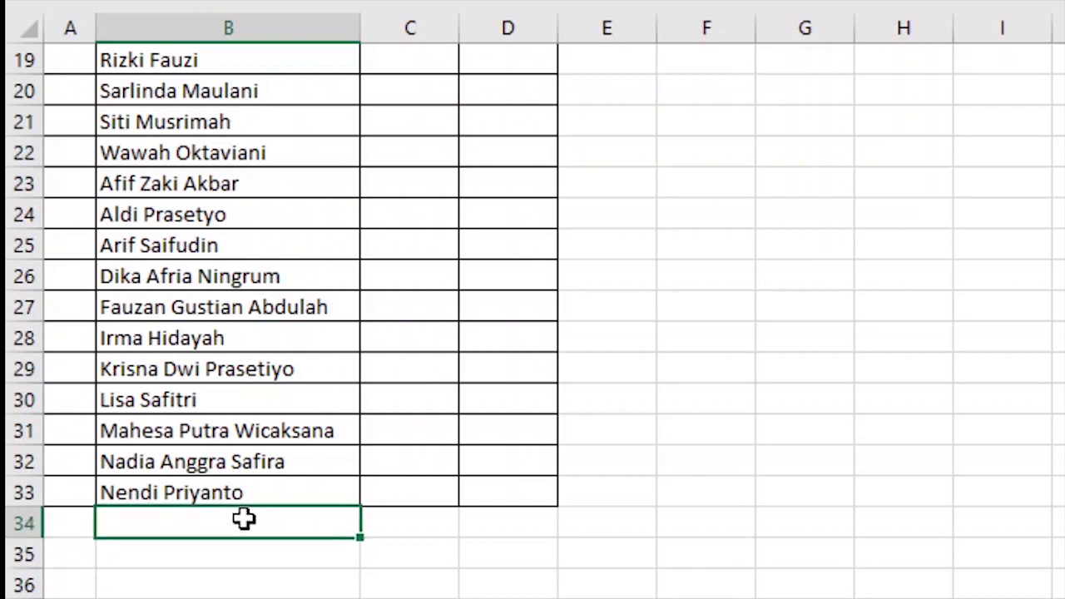
Test the automatic borders by clearing the student name in cell B13, and undo the deletion.
scroll(254, 499, "up", 1)
scroll(263, 488, "up", 2)
left_click(215, 434)
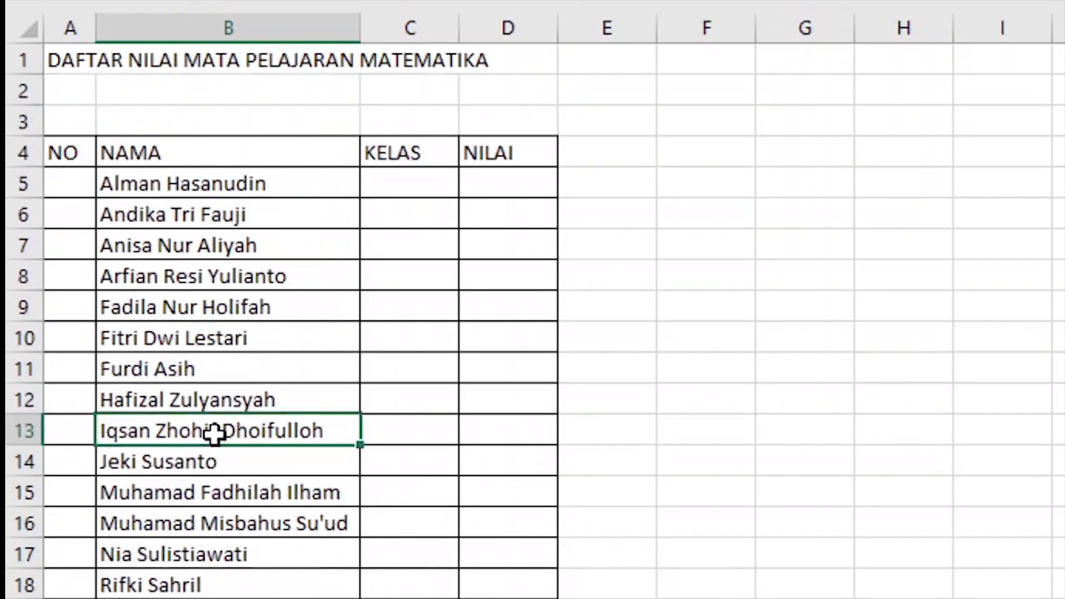
key("Delete")
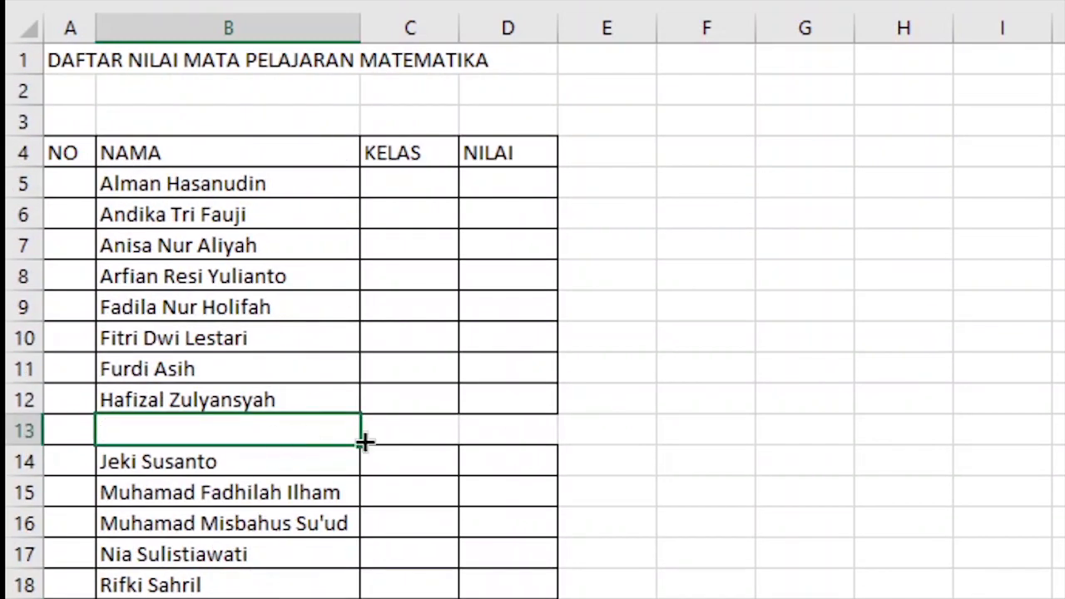
left_click(460, 430)
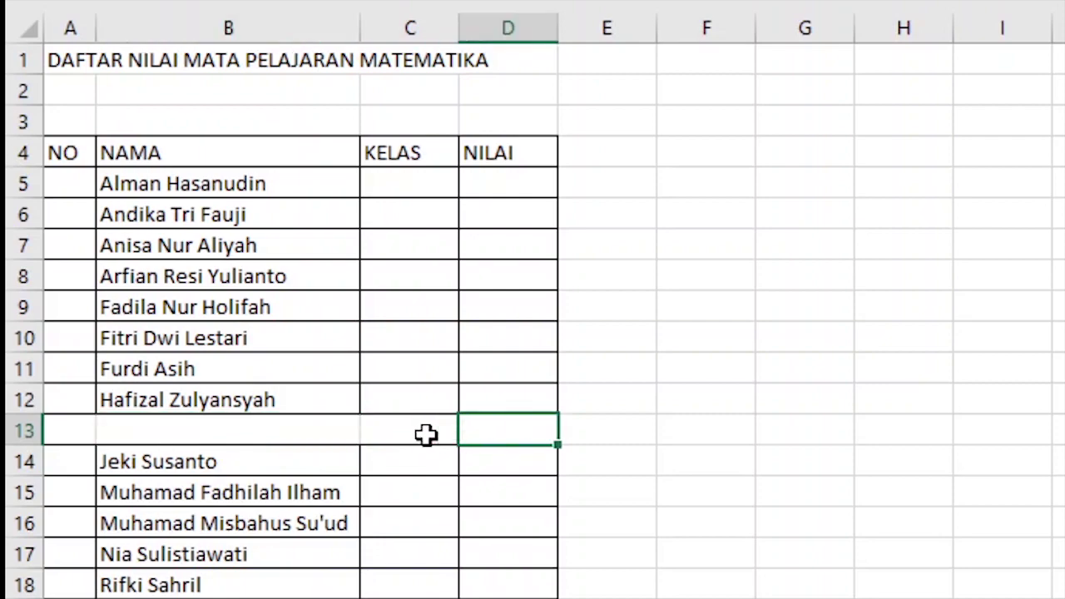
key("ctrl+z")
left_click(312, 493)
scroll(315, 519, "down", 8)
scroll(313, 519, "up", 8)
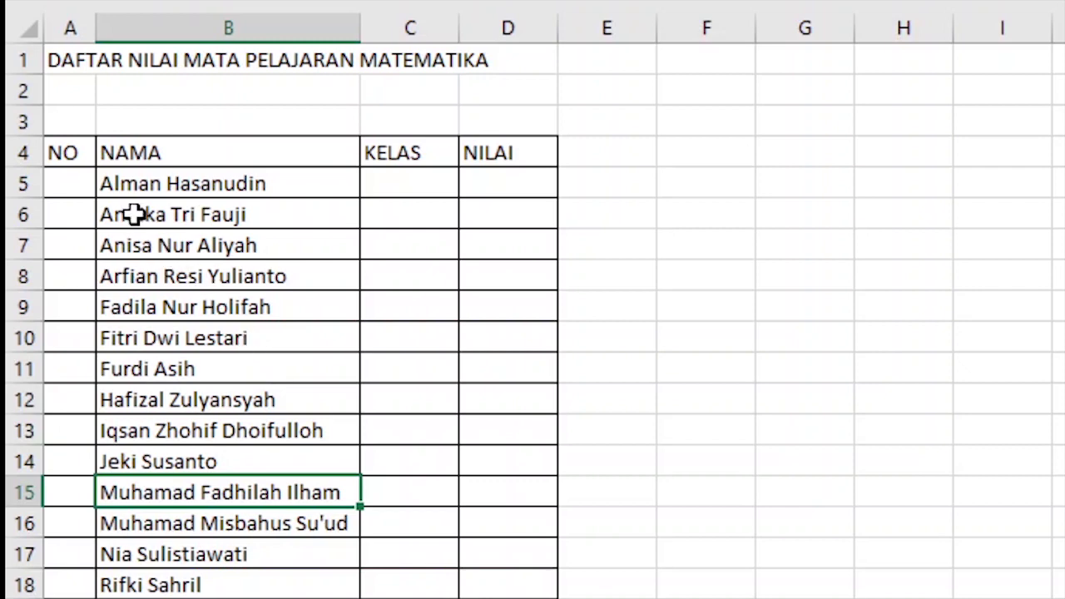
Make the header row 4 with NO, NAMA, KELAS and NILAI bold.
left_click(20, 155)
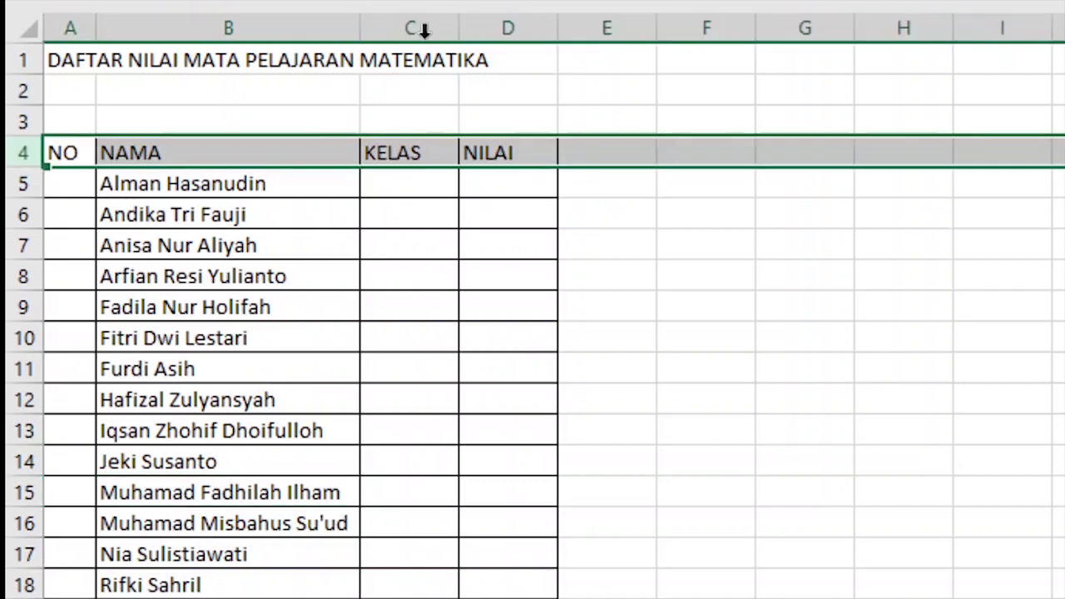
key("ctrl+b")
left_click(434, 244)
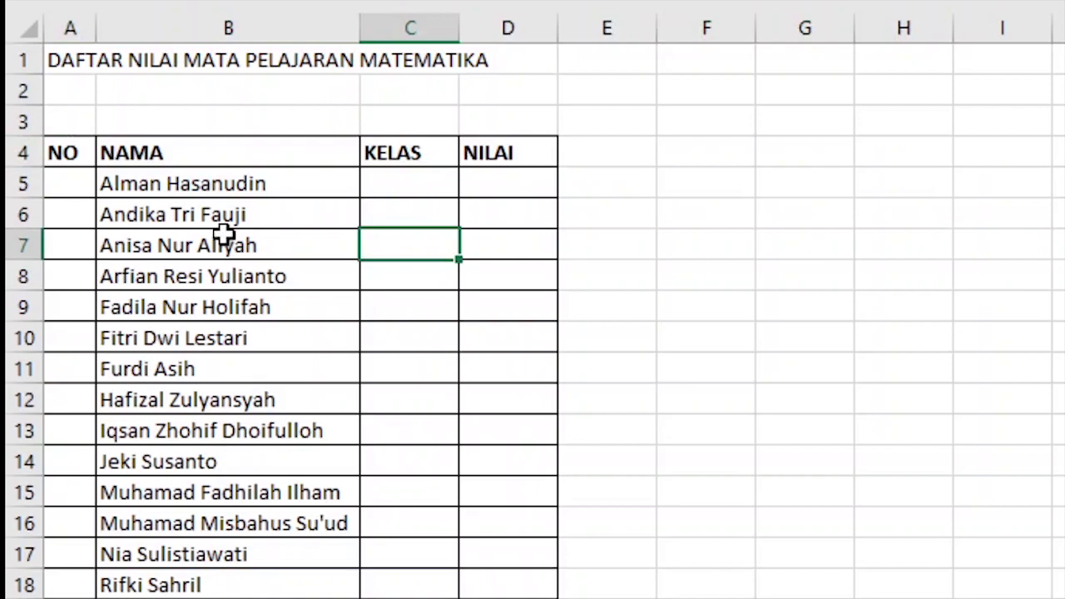
Examine the NO column beside the student names, from row 5 down to the last name in the list.
left_click(69, 184)
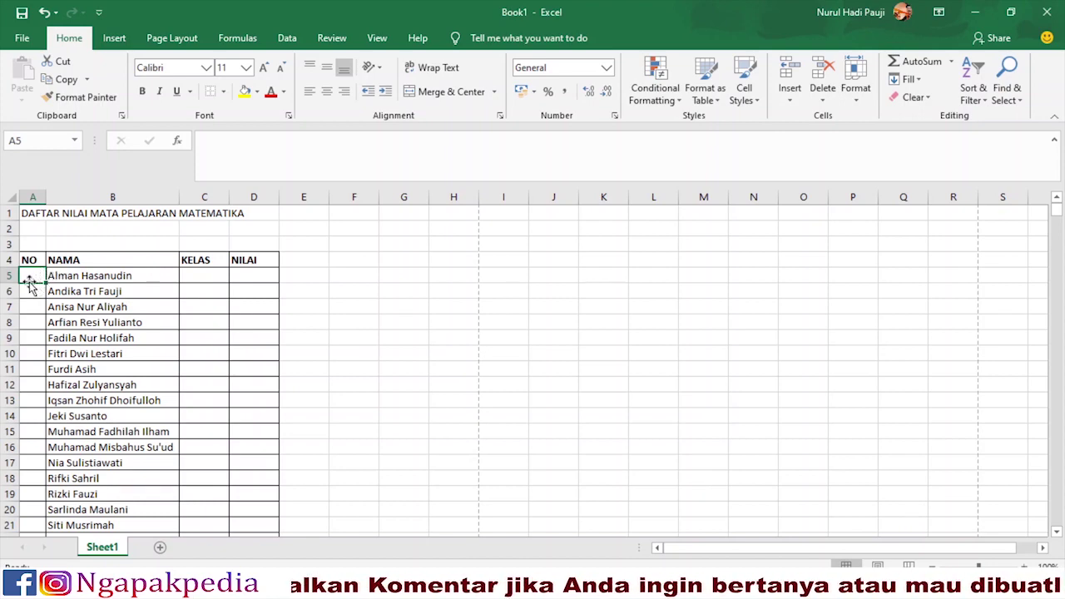
left_click(37, 336)
left_click(30, 269)
left_click(30, 304)
scroll(108, 356, "down", 4)
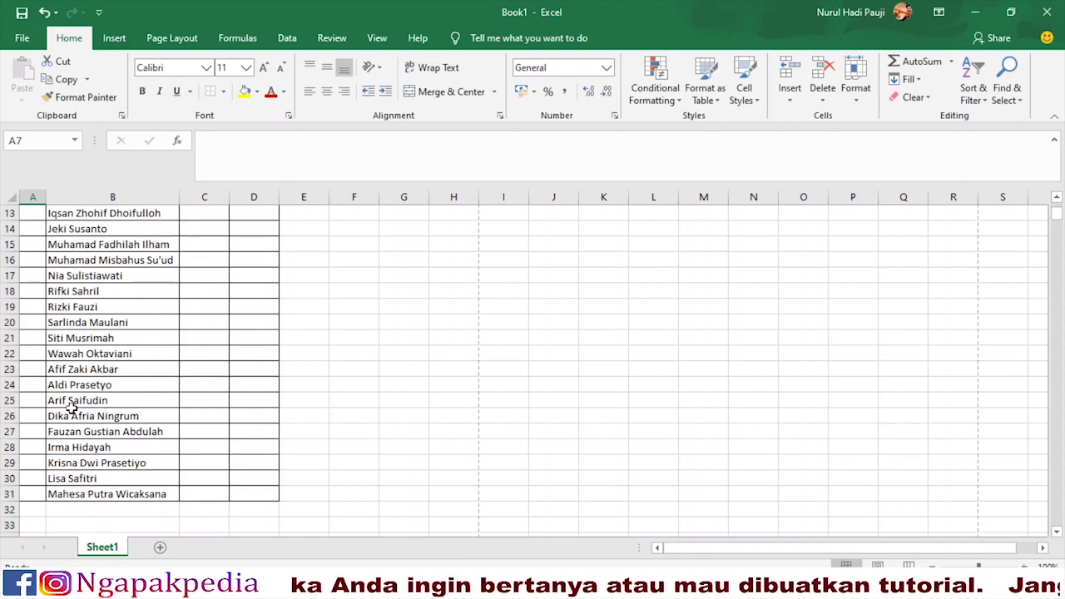
left_click(80, 464)
left_click(70, 499)
scroll(72, 447, "up", 3)
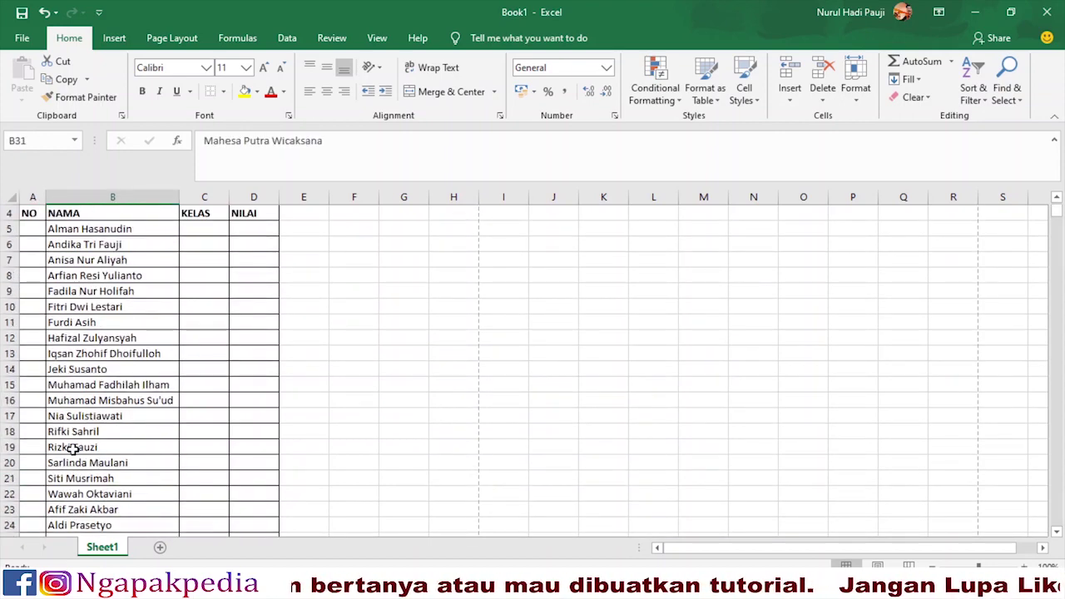
scroll(78, 421, "down", 5)
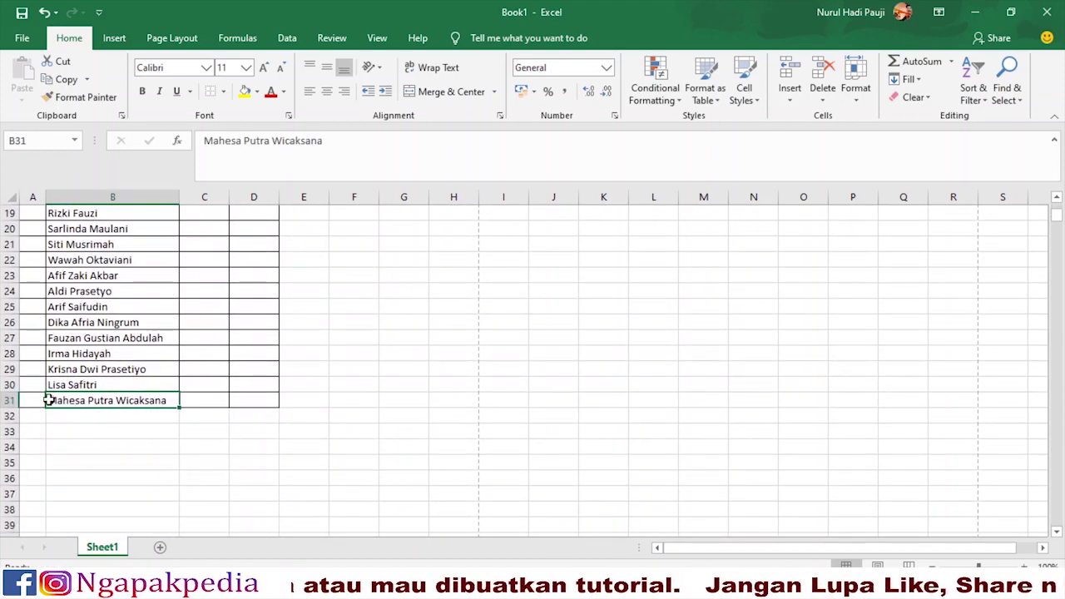
left_click(35, 399)
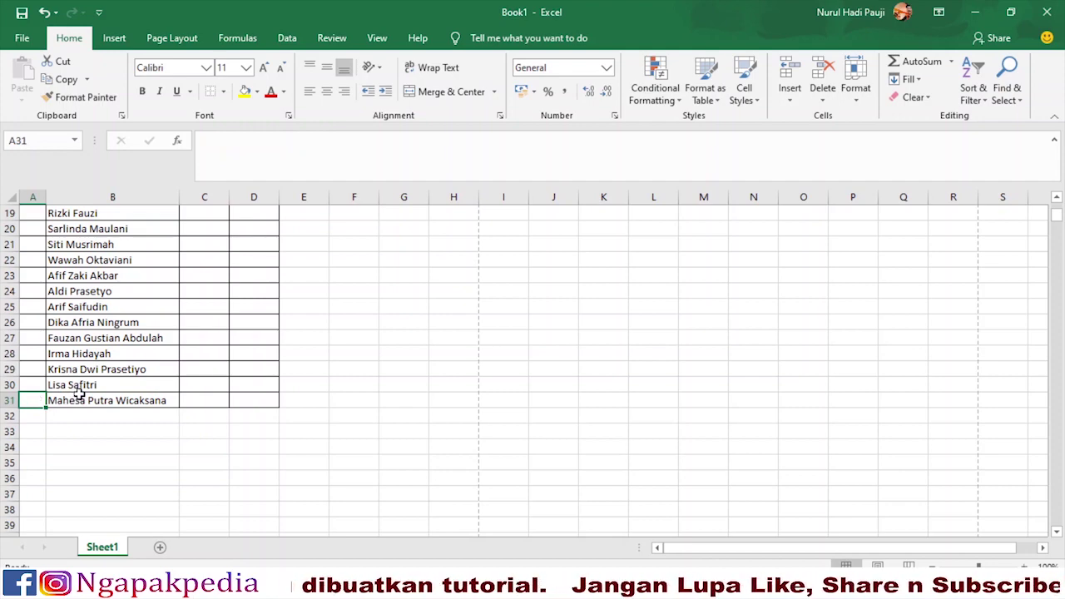
scroll(78, 395, "up", 5)
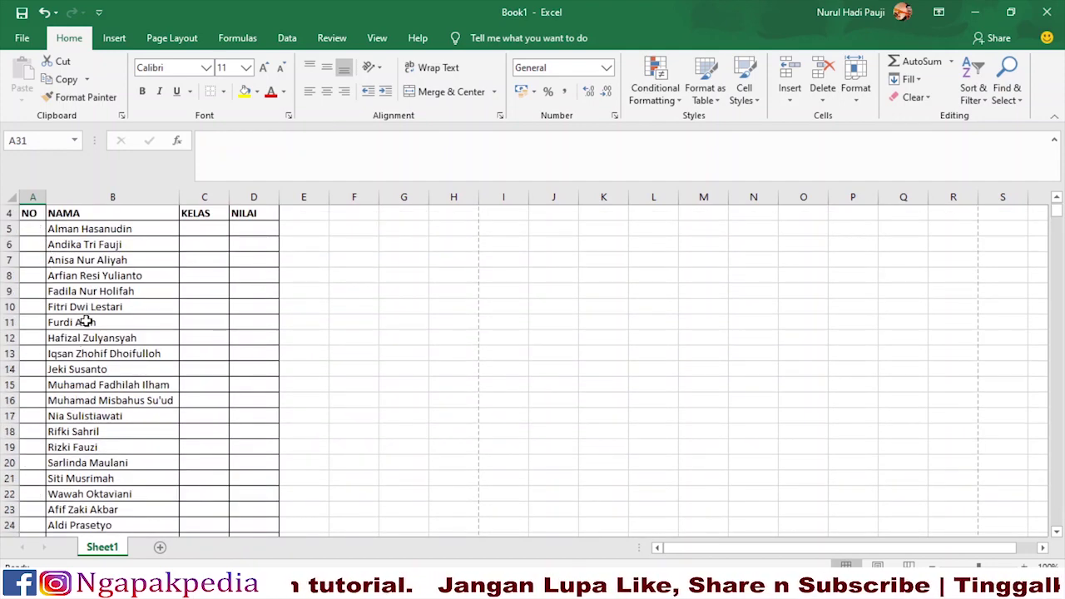
scroll(86, 321, "up", 1)
left_click(74, 291)
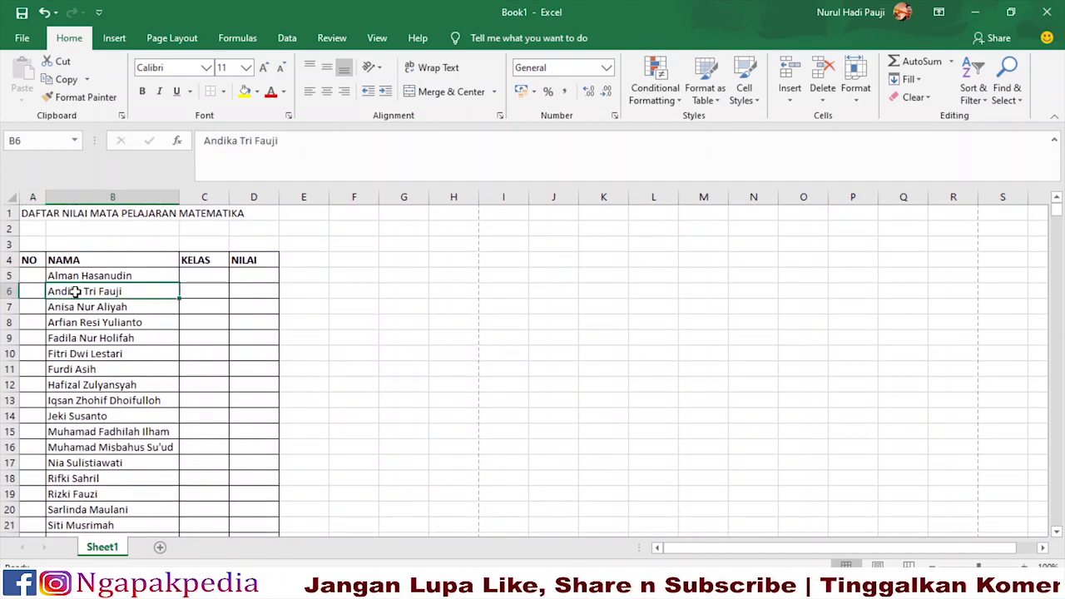
Enter the automatic numbering formula =IF(B5<>"";ROW(B5)-4;"") in cell A5 of the NO column.
left_click(33, 278)
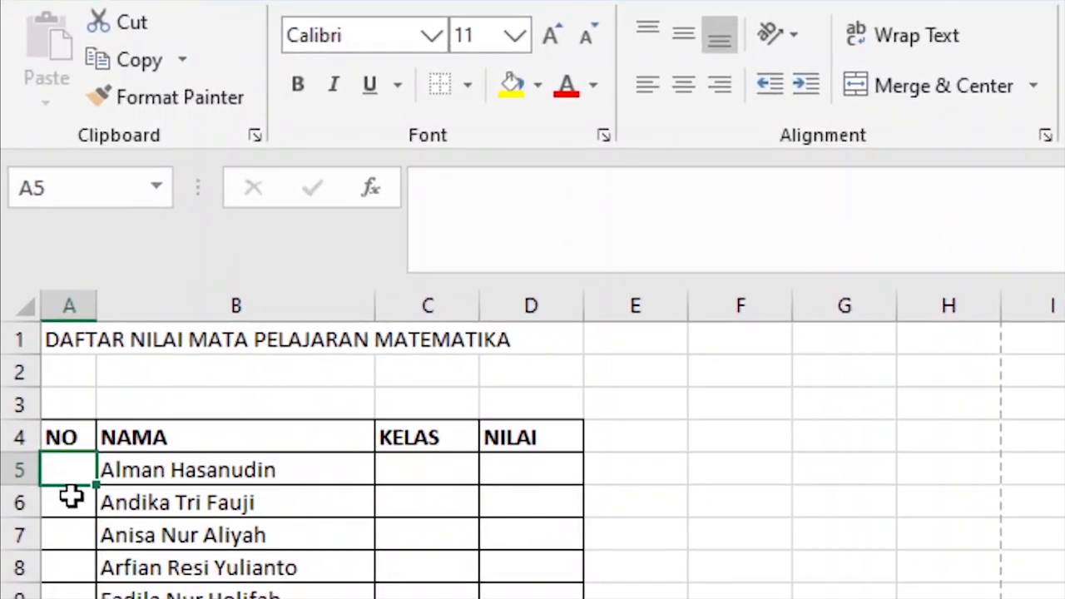
type("=")
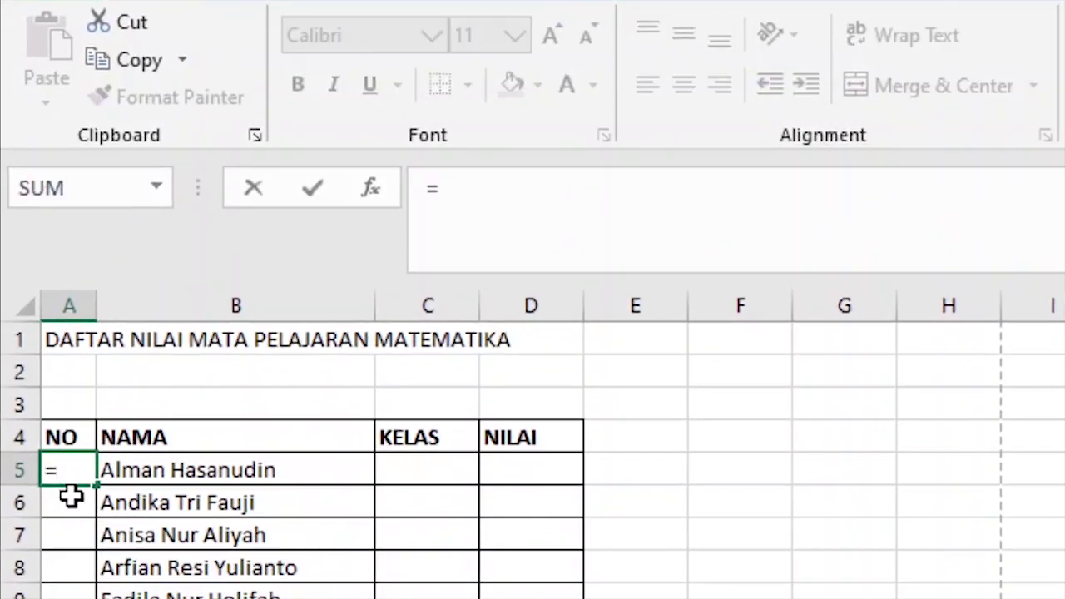
type("IF")
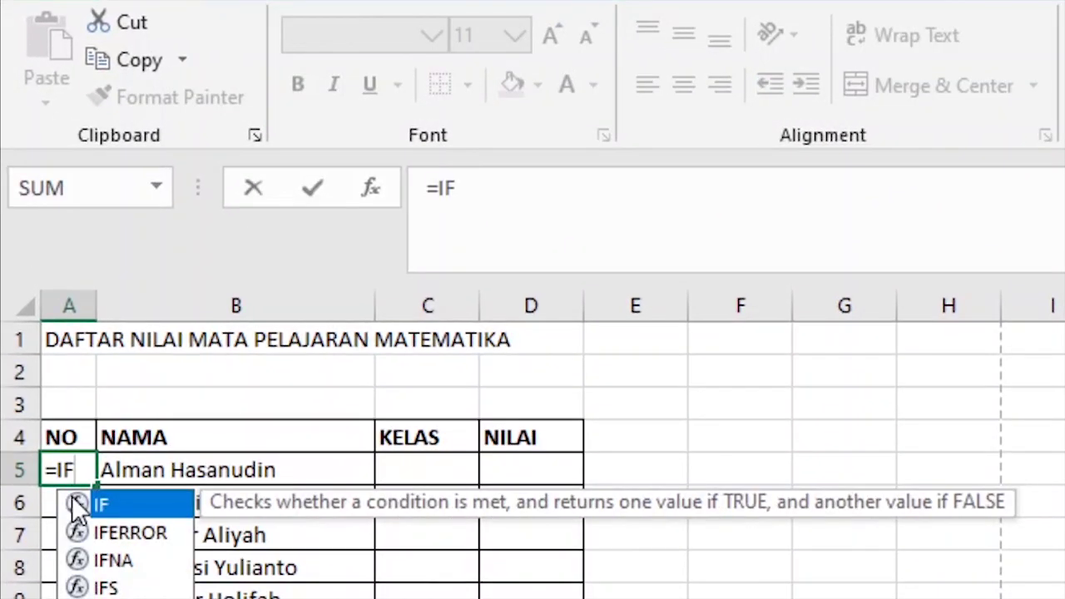
double_click(76, 505)
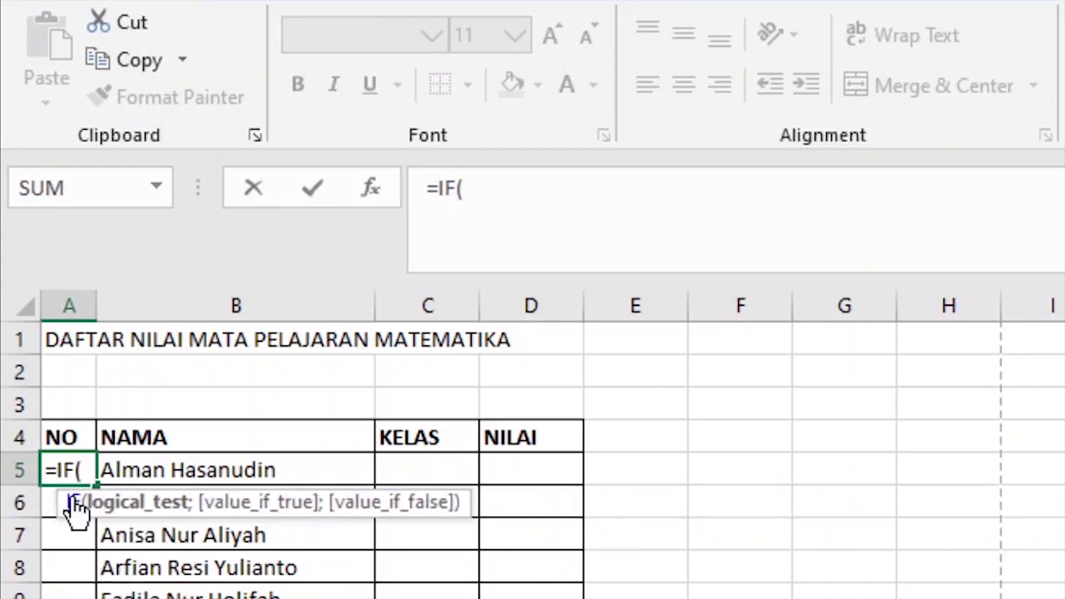
left_click(142, 468)
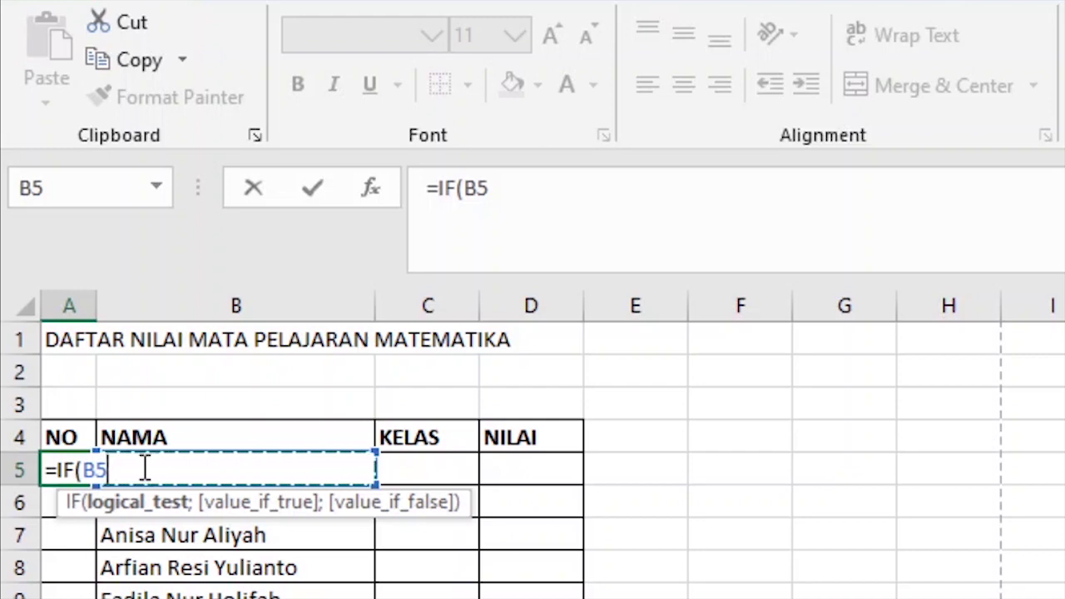
type("<>")
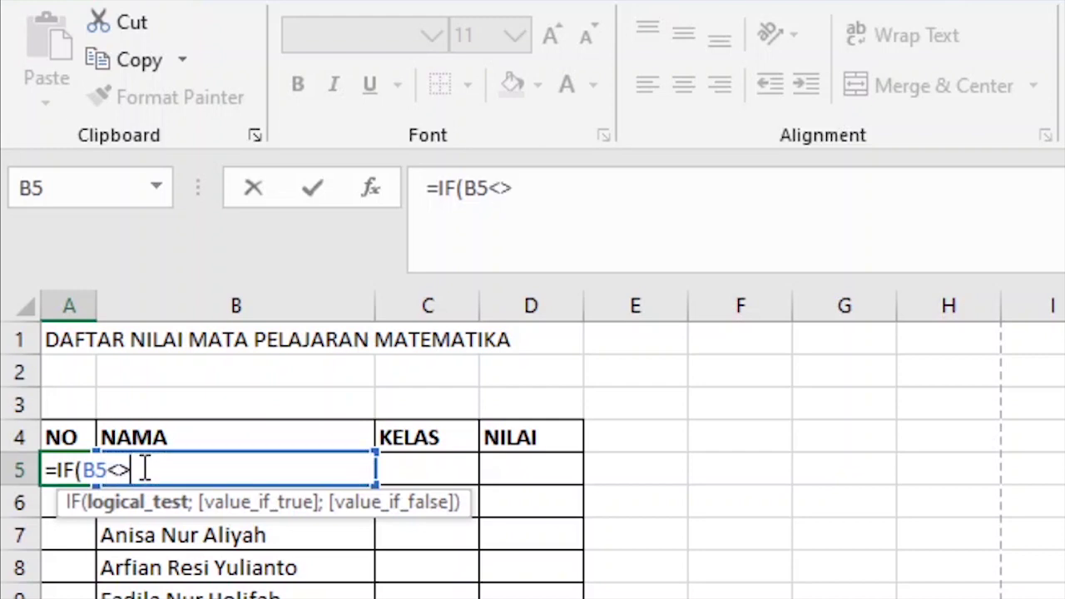
type("\"\"")
type(";")
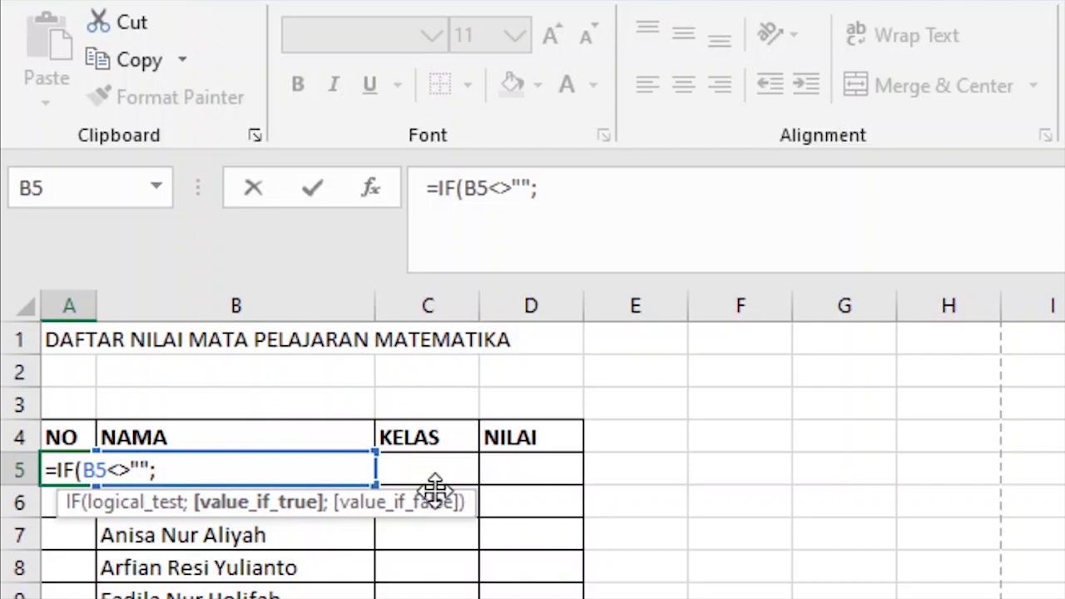
type("ROW")
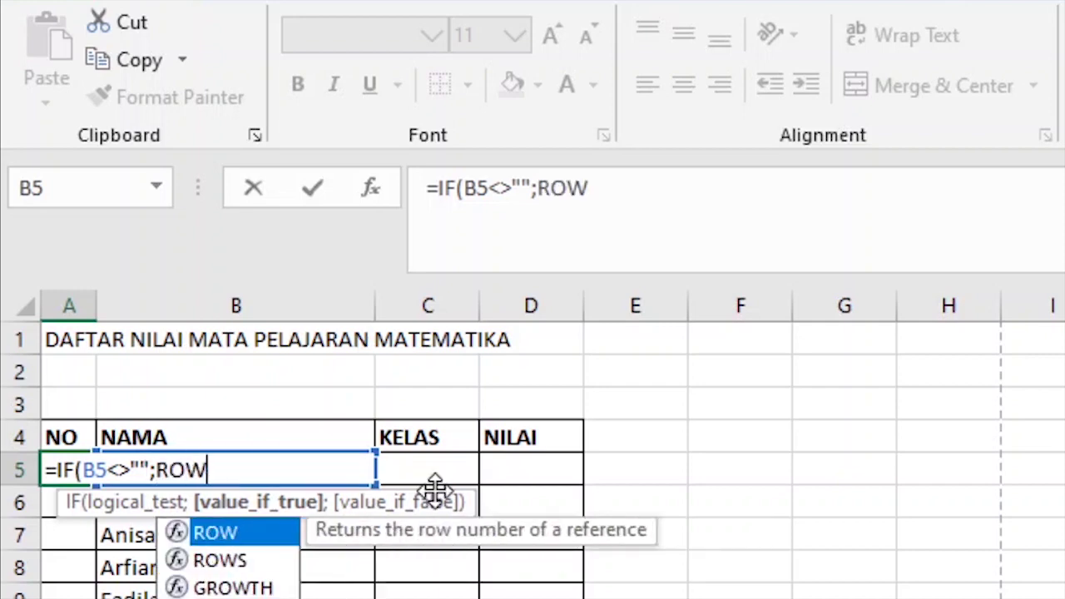
type("(")
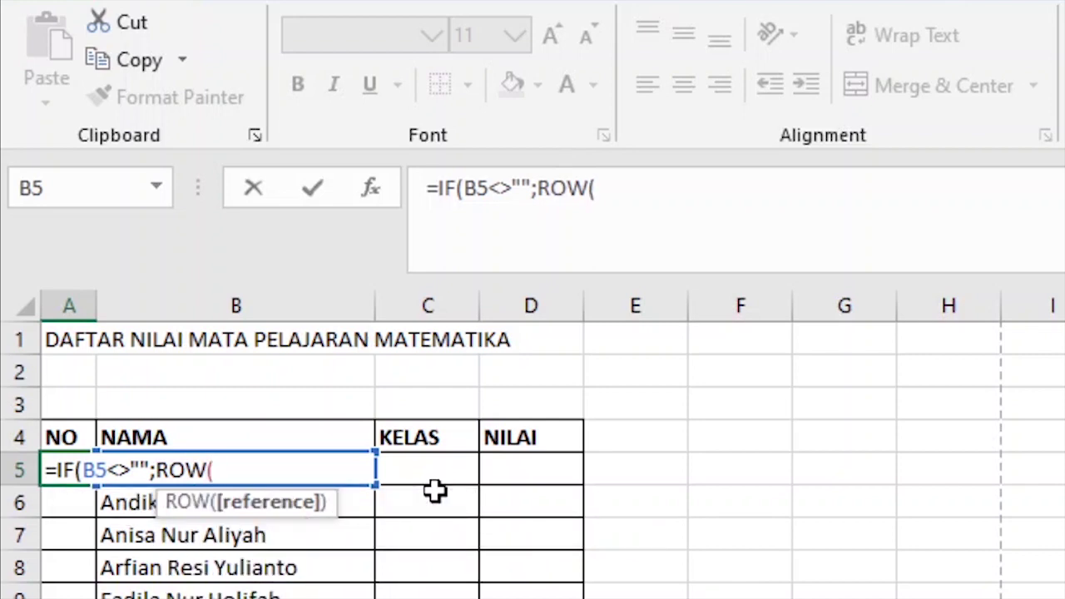
type("B5")
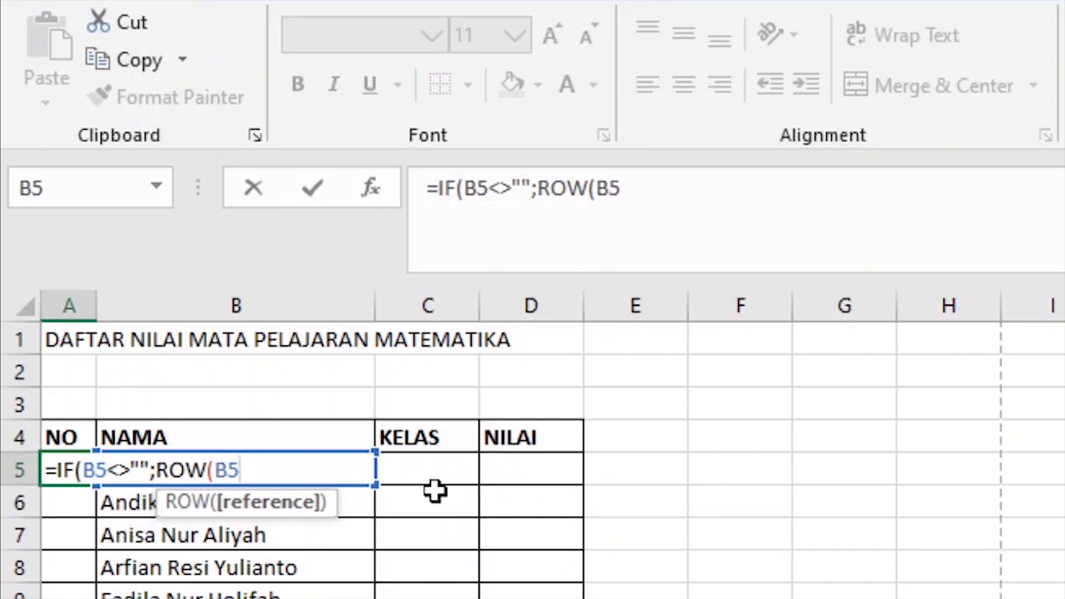
type(")")
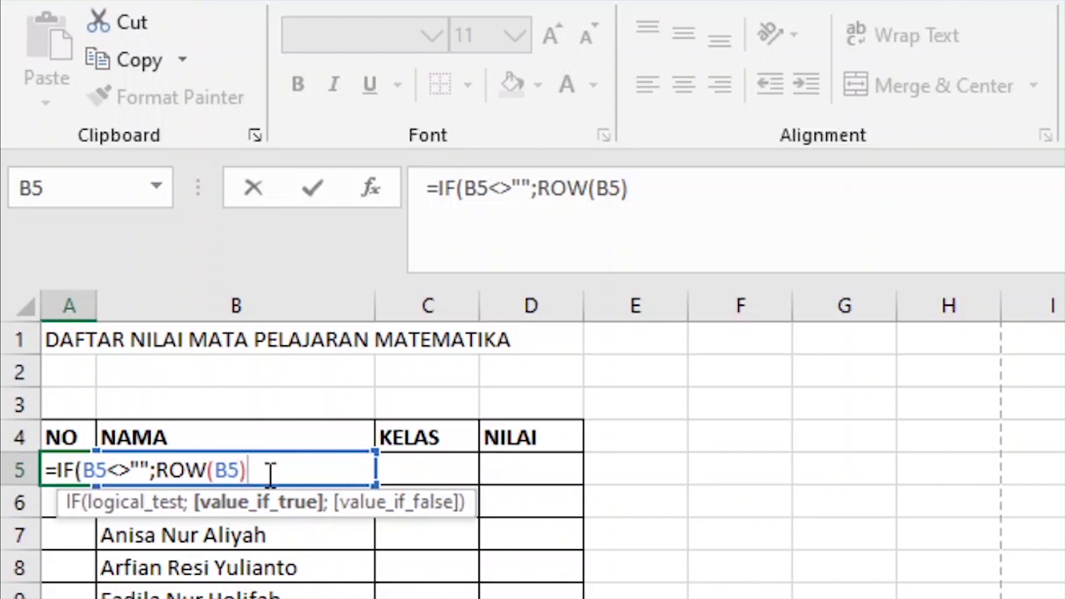
type("-4")
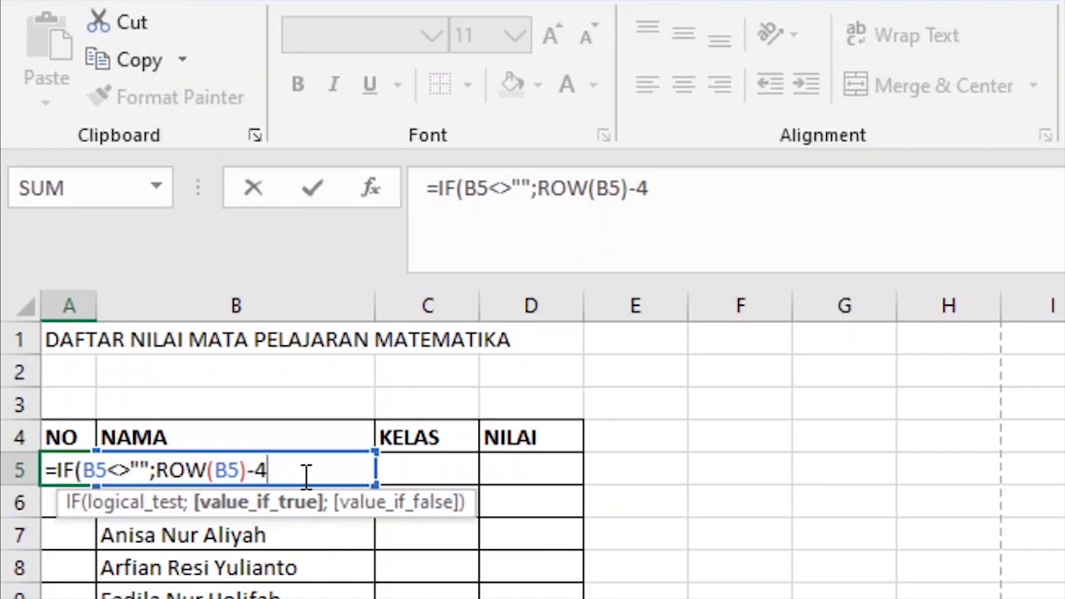
type(";")
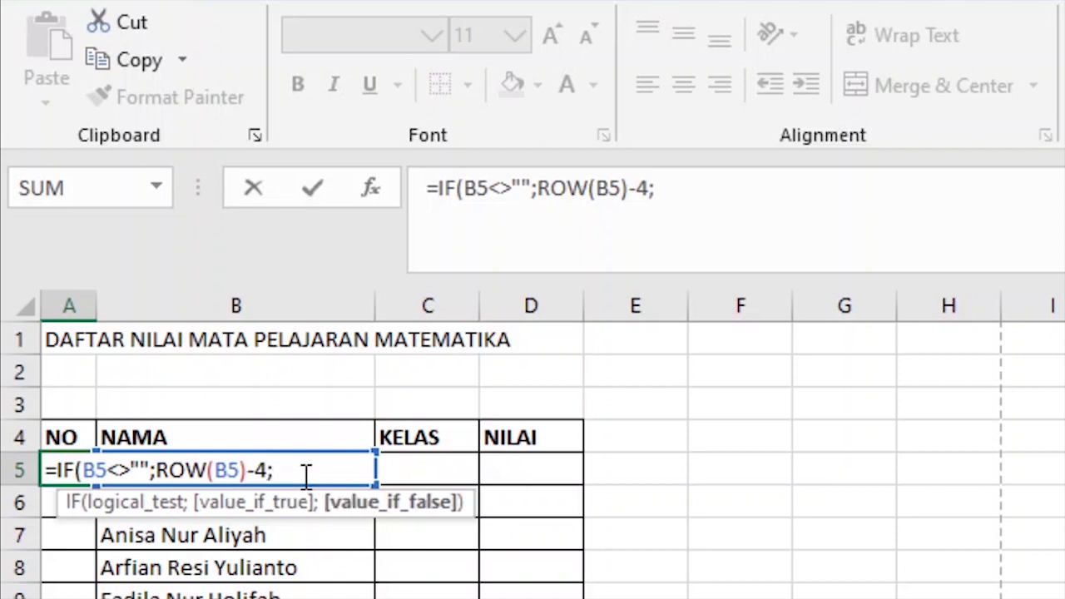
type("\"\")")
key("Return")
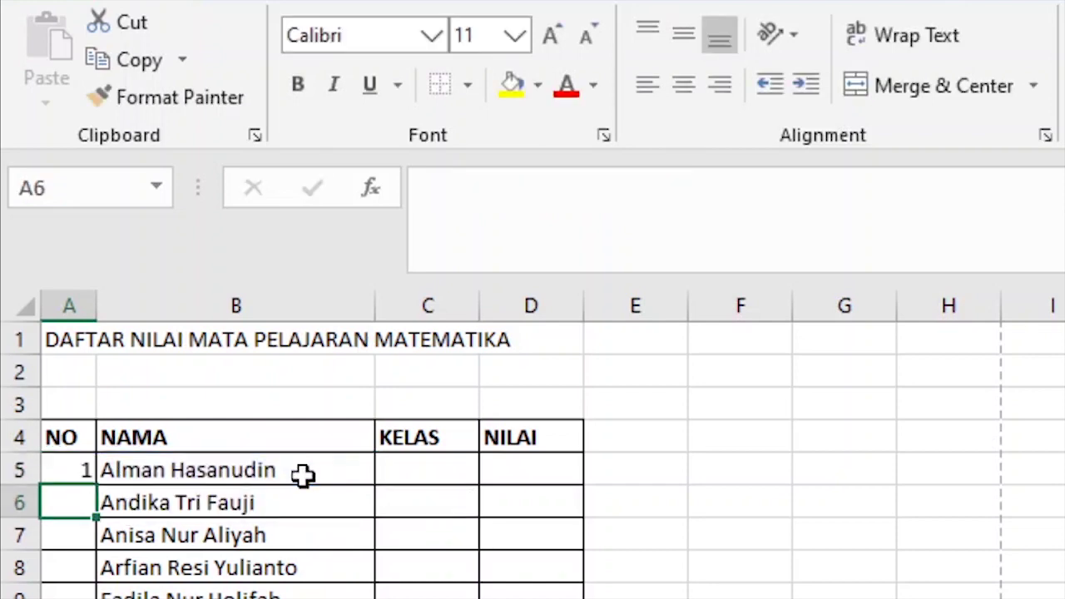
Try filling the A5 numbering formula down the NO column, and clear the copies from A6 downward.
left_click(77, 474)
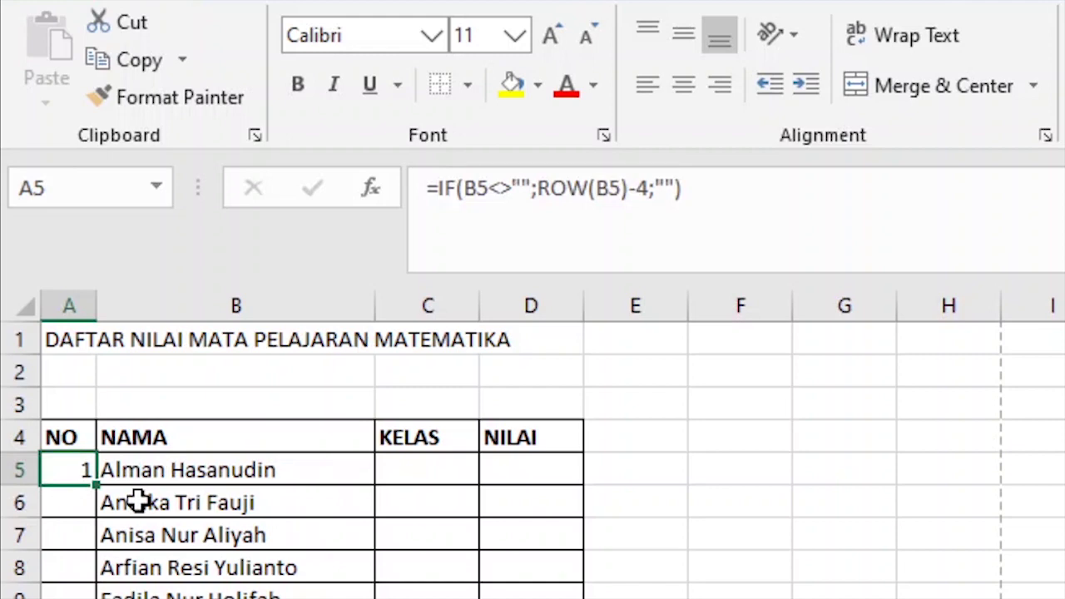
left_click(142, 471)
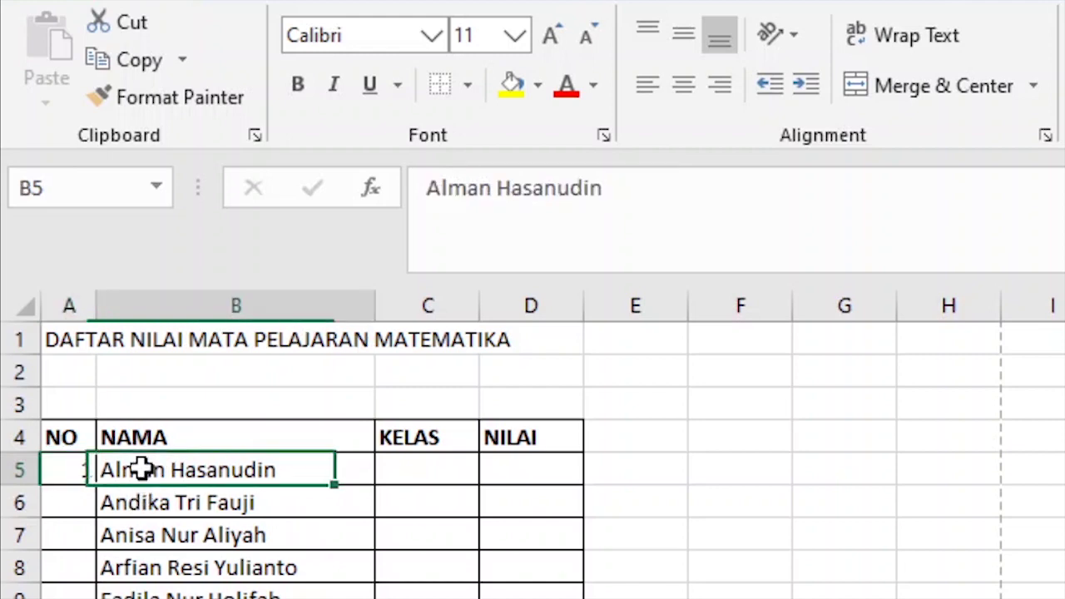
left_click(87, 478)
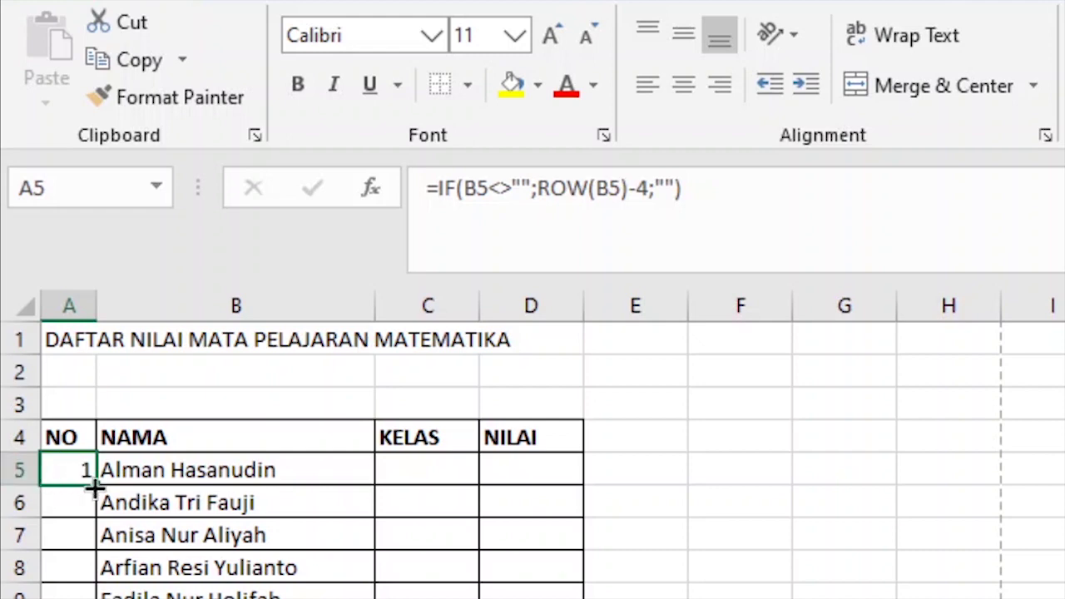
left_click_drag(95, 485, 85, 597)
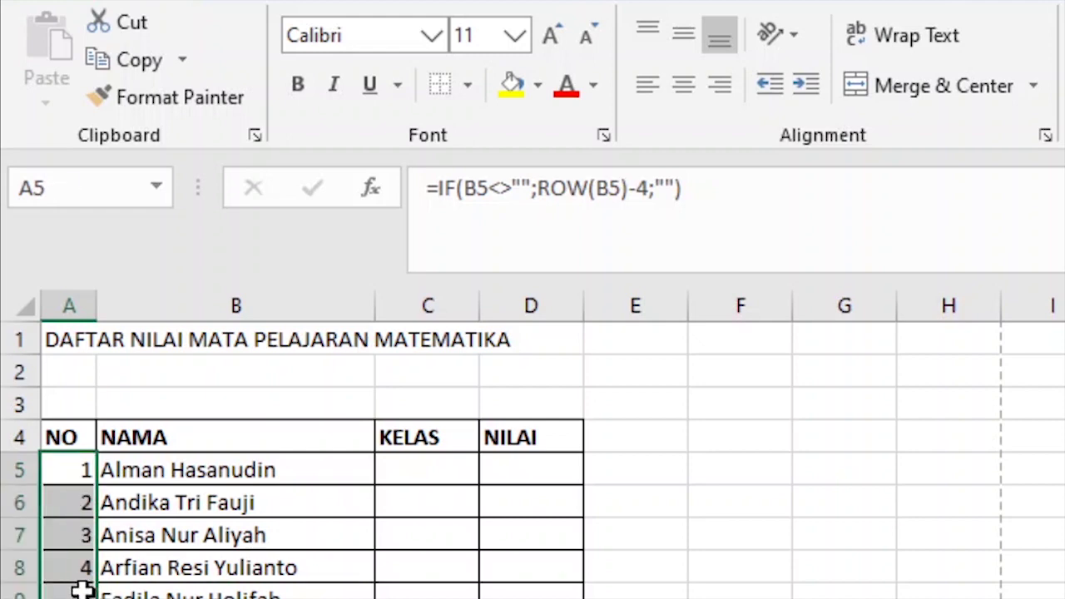
left_click(79, 535)
left_click_drag(80, 506, 70, 596)
key("Delete")
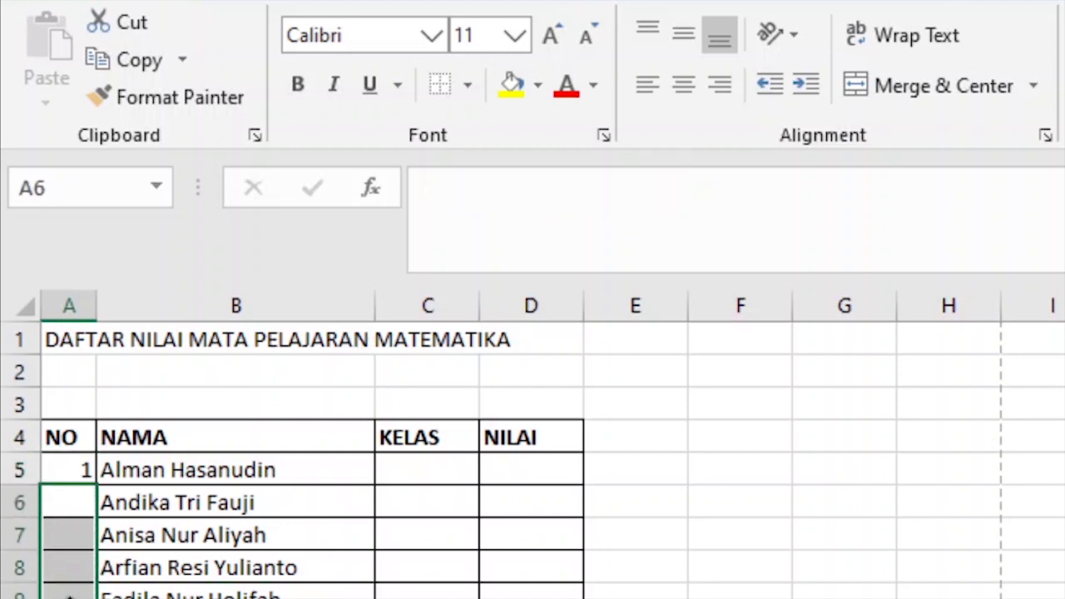
Copy the numbering formula from cell A5 into the whole range A5:A1000.
left_click(74, 475)
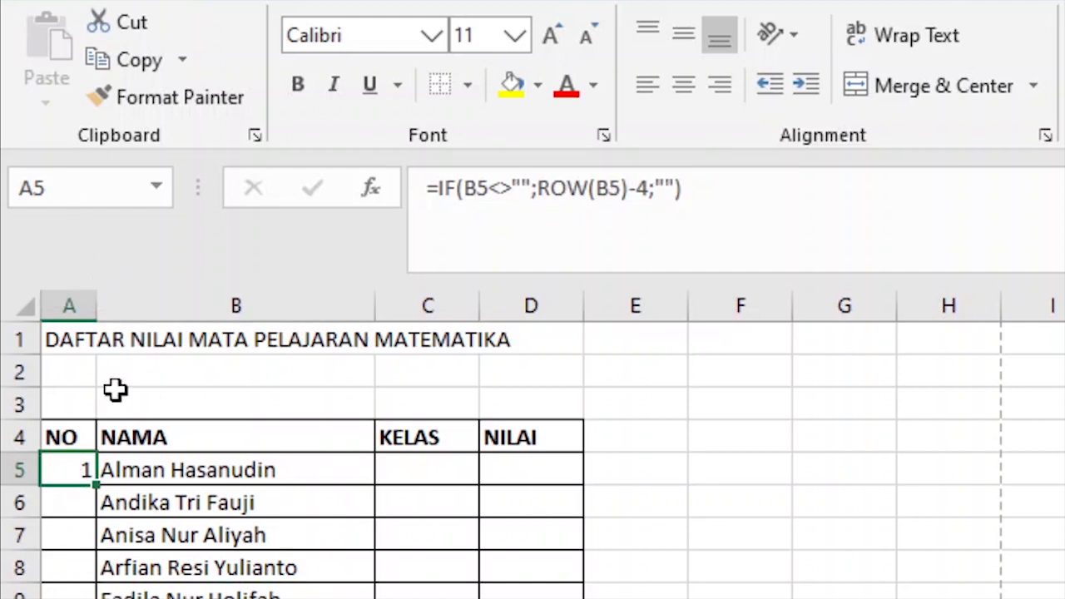
left_click(105, 499)
left_click(78, 468)
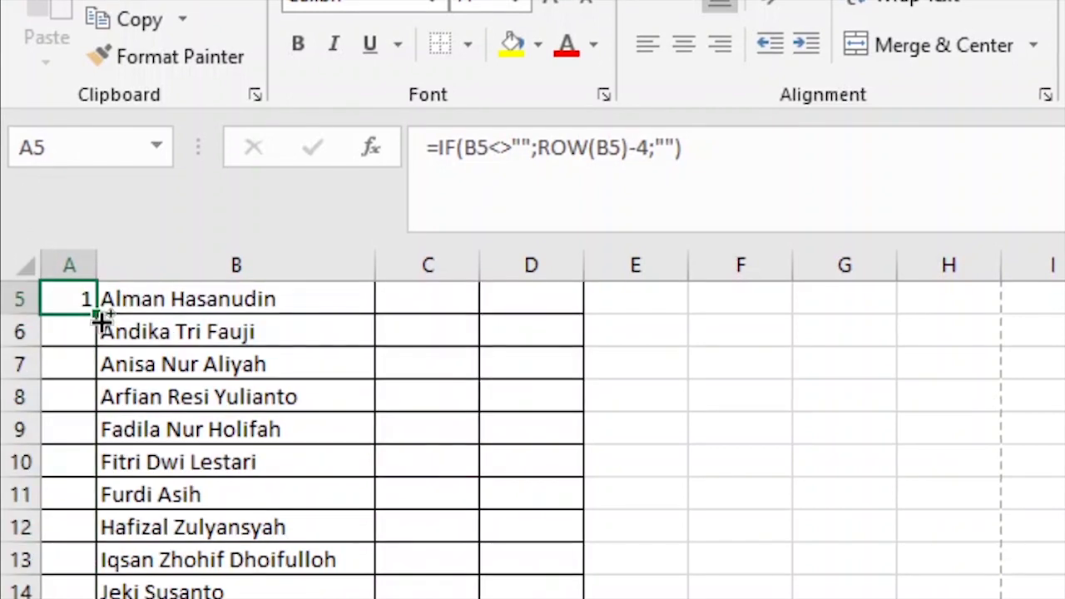
key("ctrl+c")
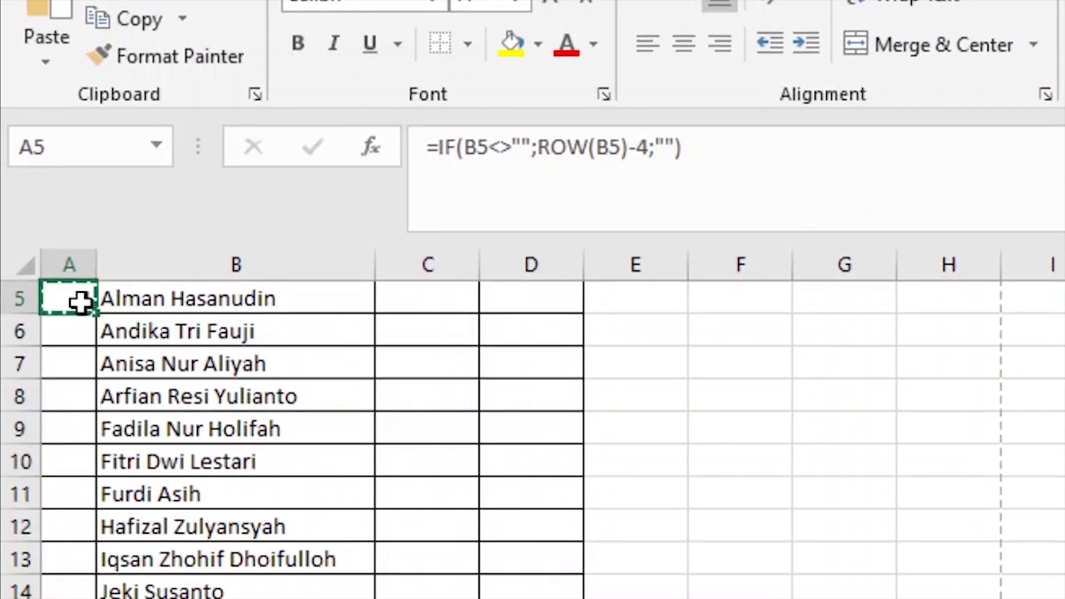
left_click(57, 152)
left_click(64, 152)
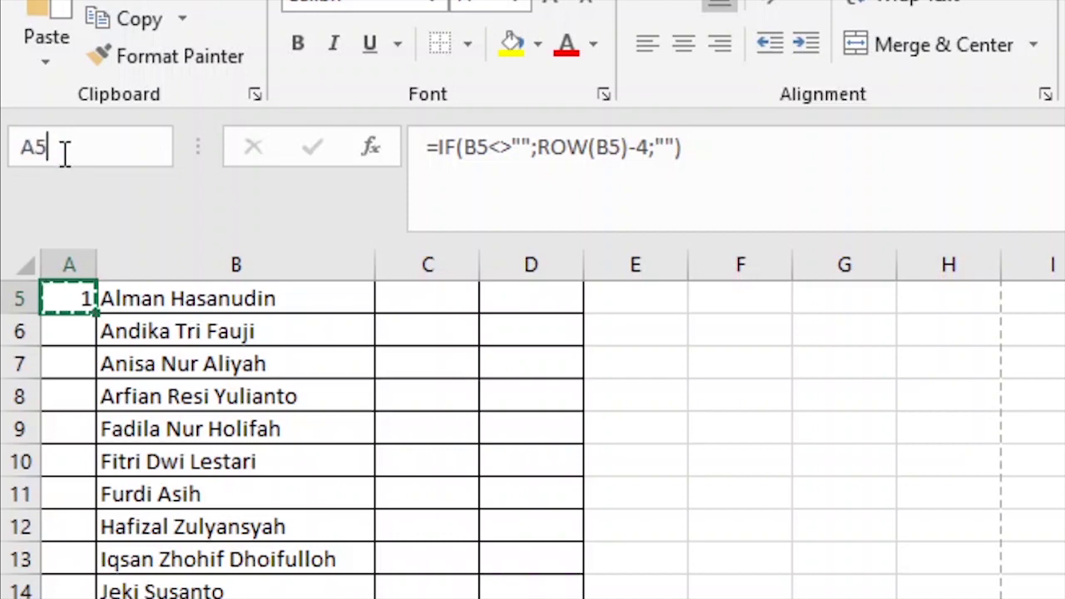
type(":A1000")
key("Return")
key("ctrl+v")
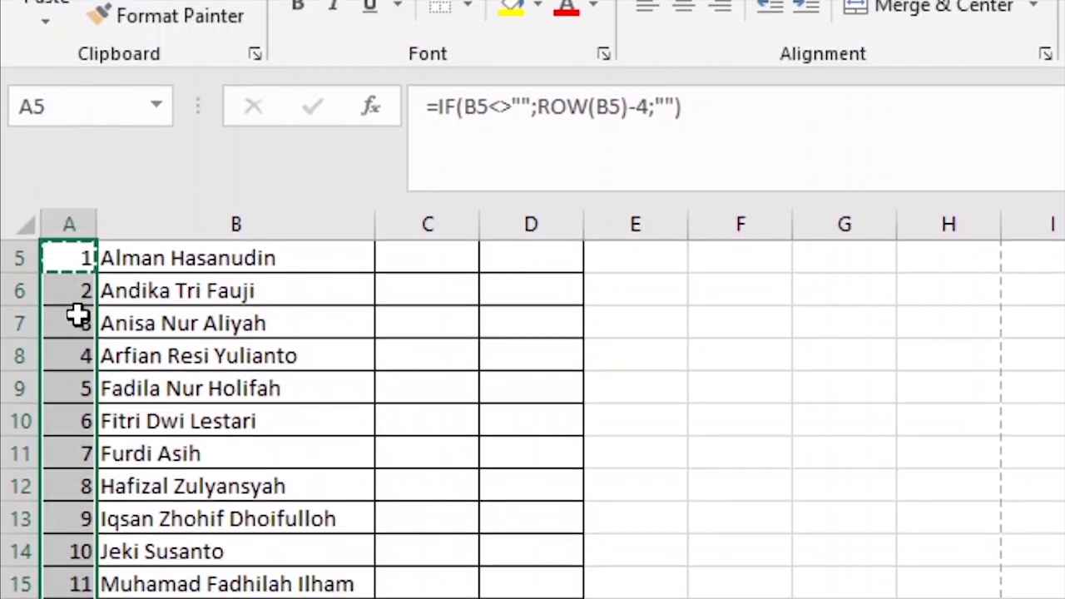
Examine the numbering formulas in column A down to the last student name and in the empty rows below it.
left_click(77, 314)
scroll(76, 471, "down", 6)
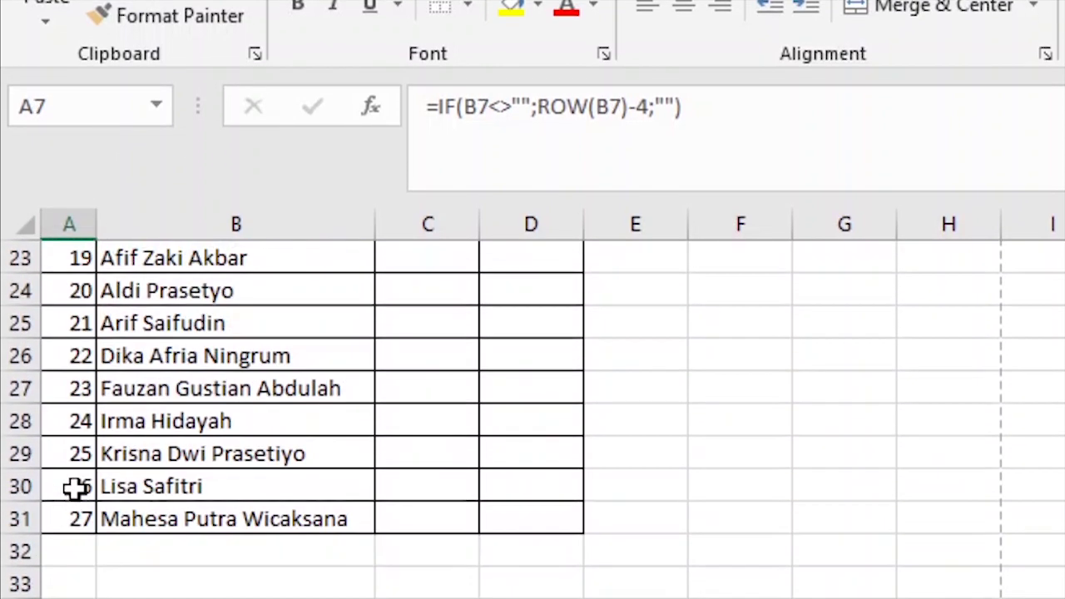
left_click(67, 521)
left_click(80, 551)
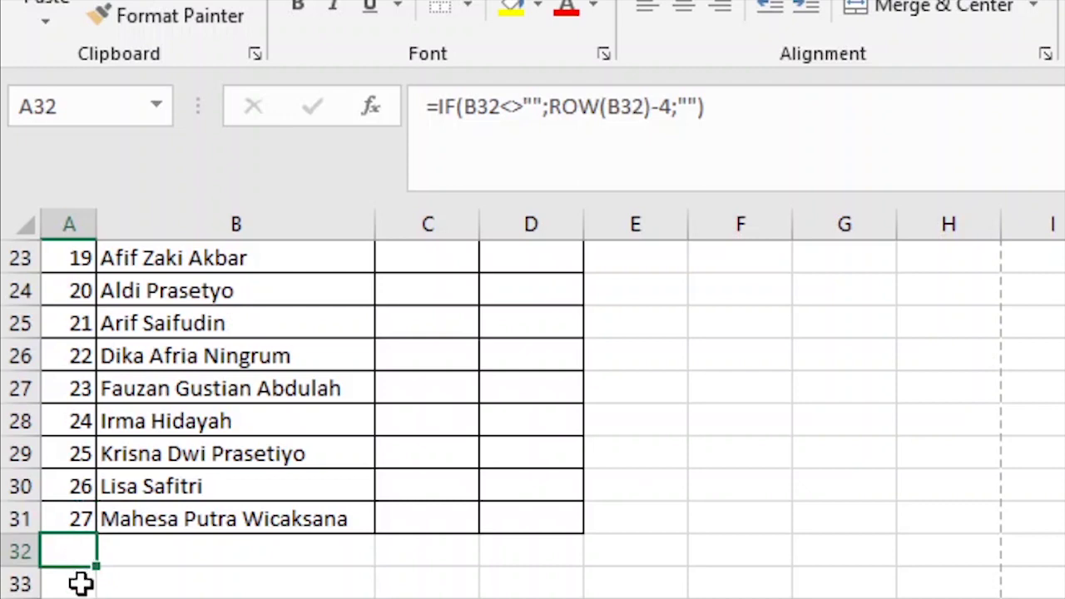
left_click(80, 584)
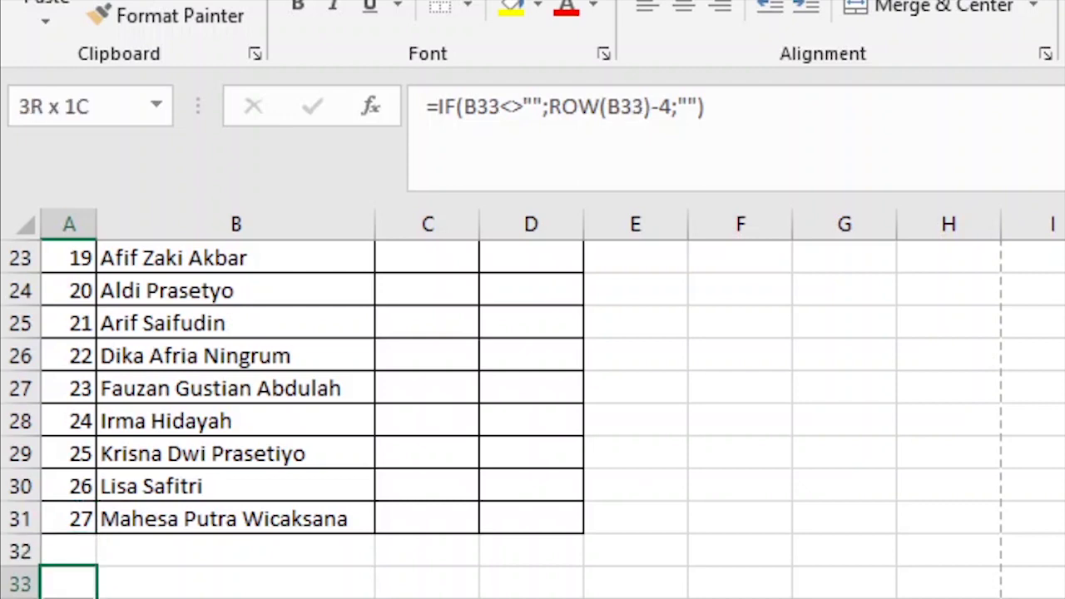
left_click(78, 546)
left_click(74, 513)
left_click(151, 513)
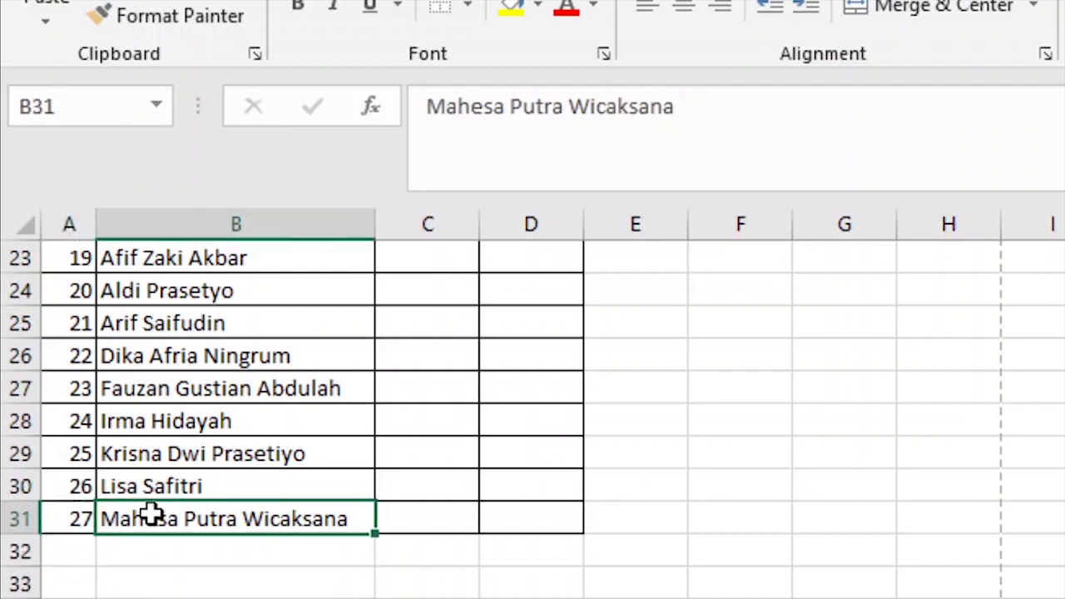
left_click(76, 524)
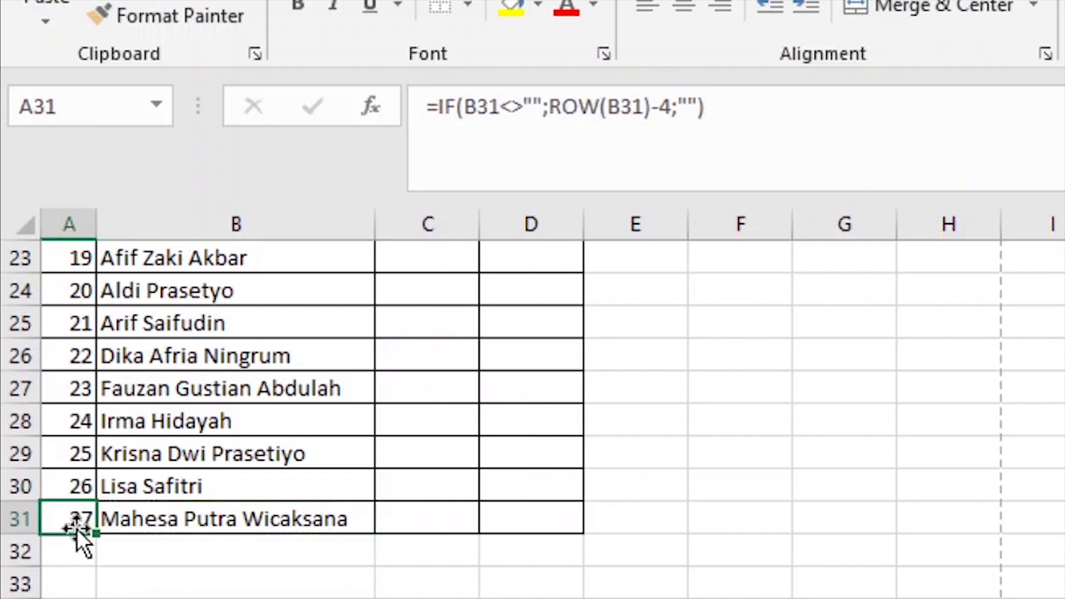
Delete the last two student names, in cells B31 and B30.
left_click(168, 533)
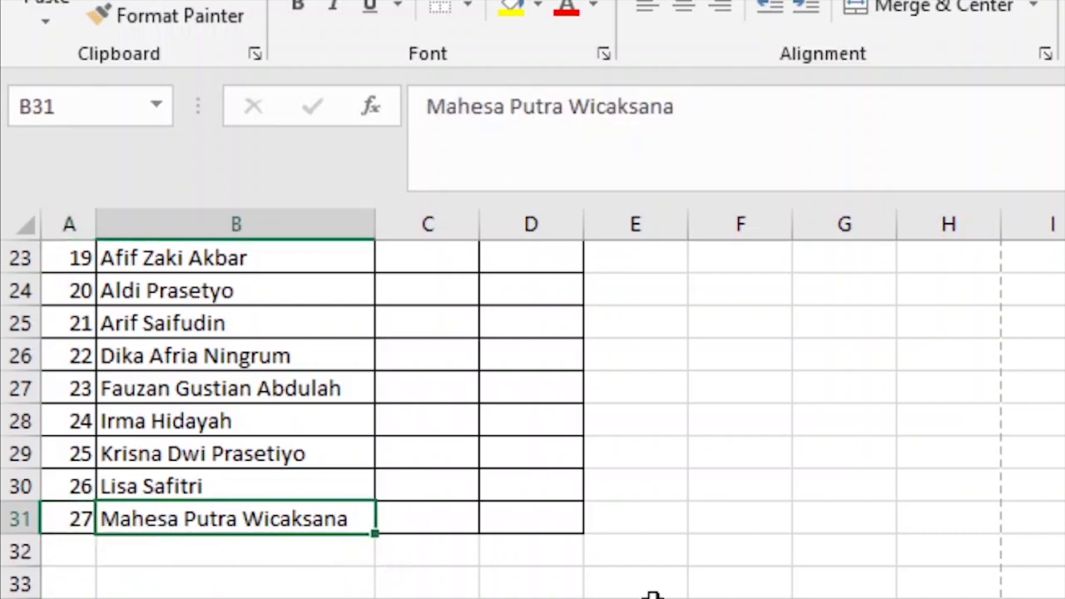
key("Delete")
key("Up")
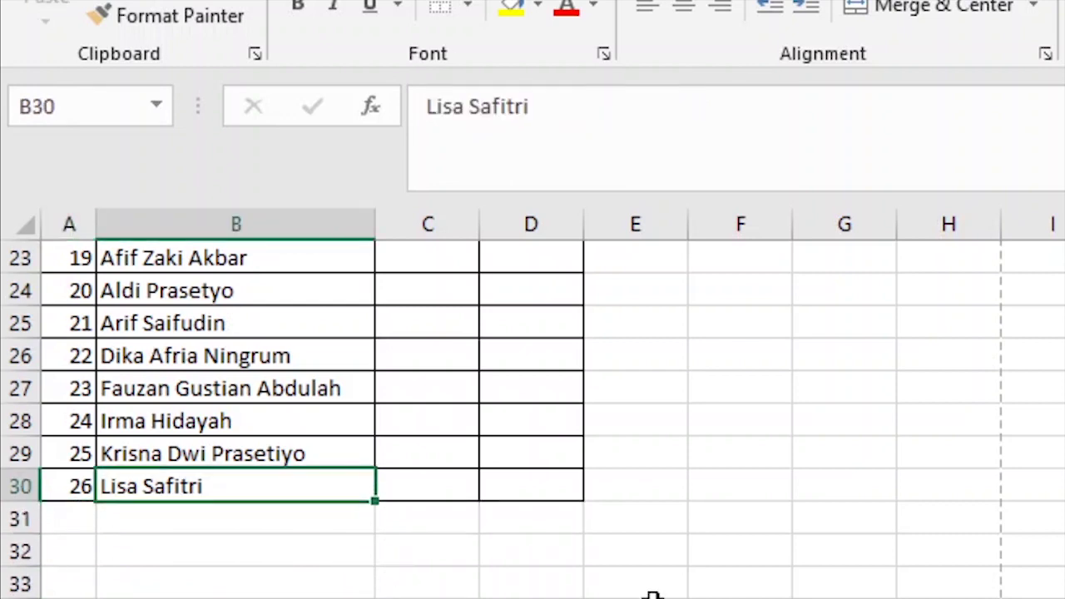
key("Delete")
key("Up")
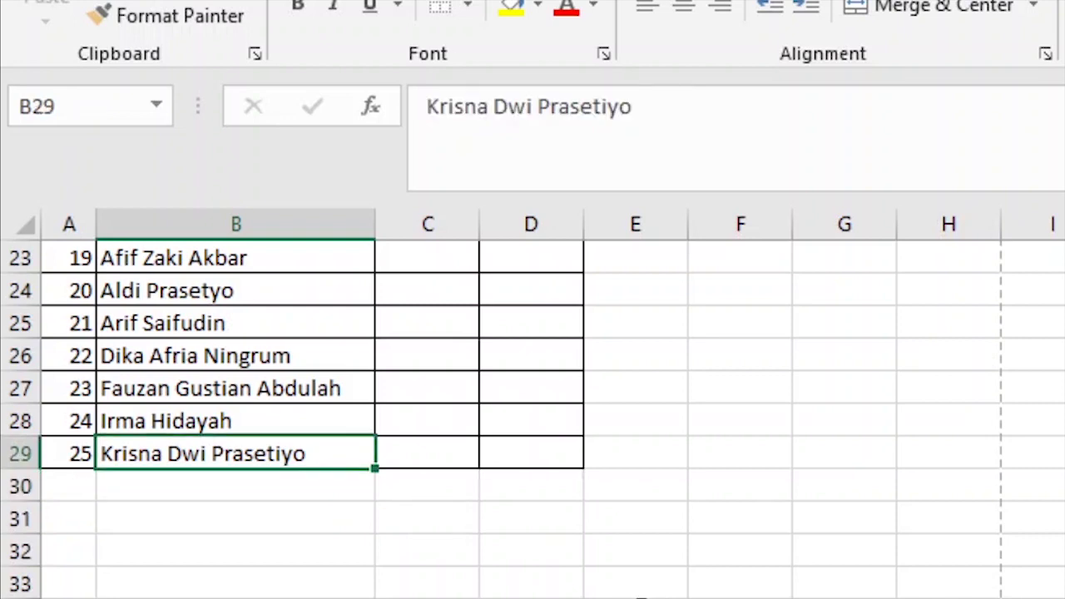
Delete the entire row 18 from the list and check the numbering of the rows below it.
scroll(278, 532, "up", 4)
left_click(13, 483)
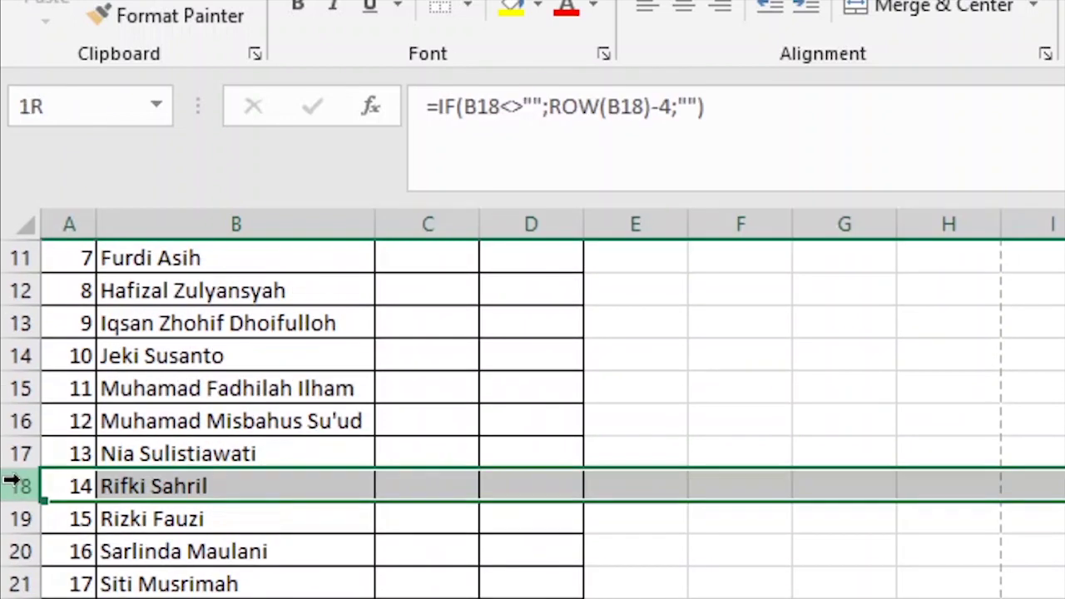
right_click(17, 486)
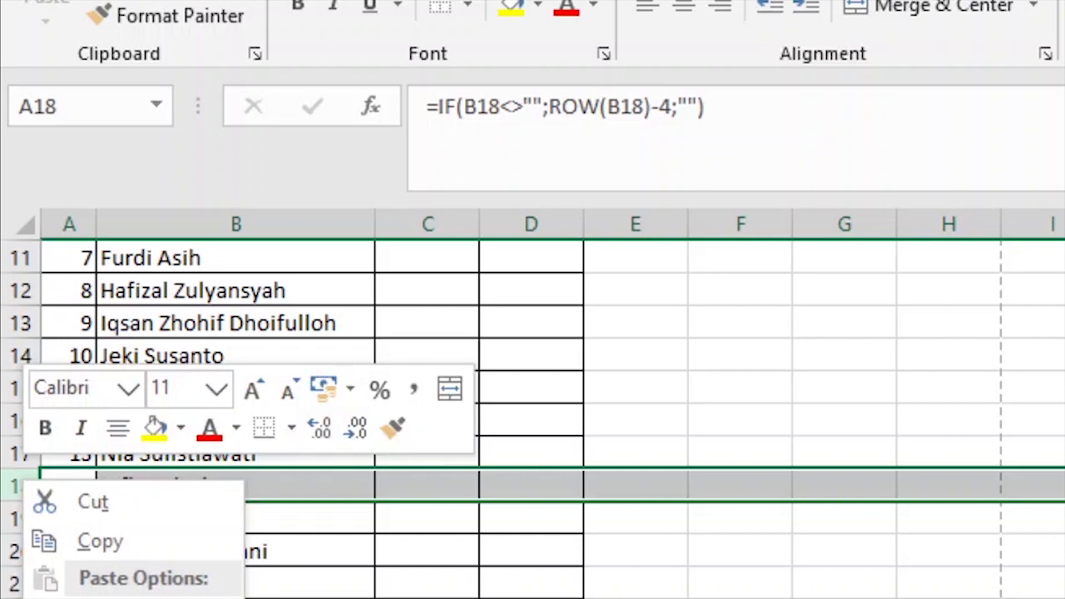
left_click(100, 598)
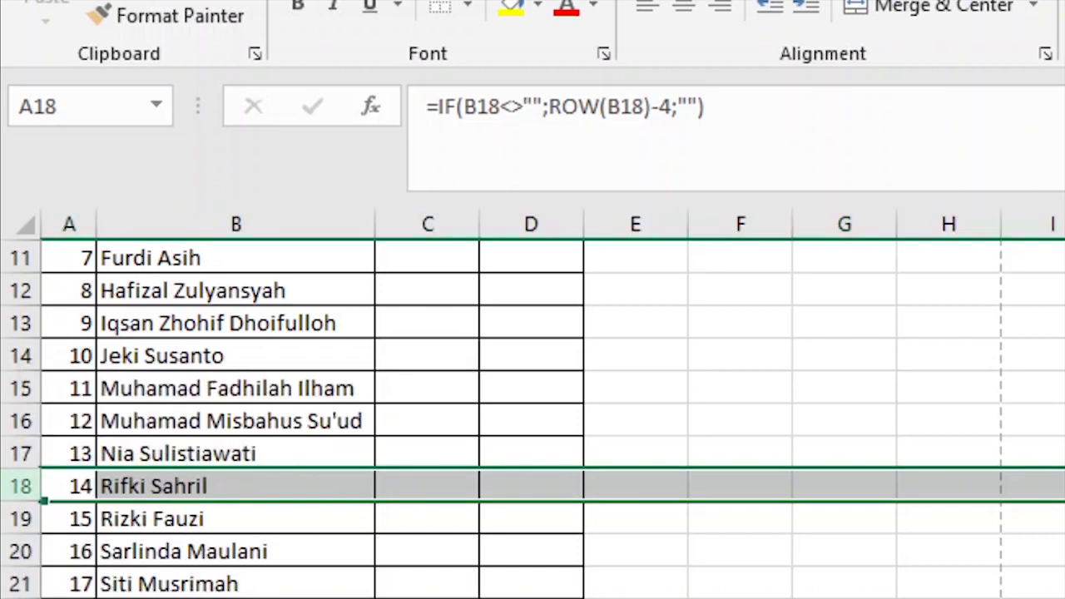
left_click(73, 516)
left_click(76, 575)
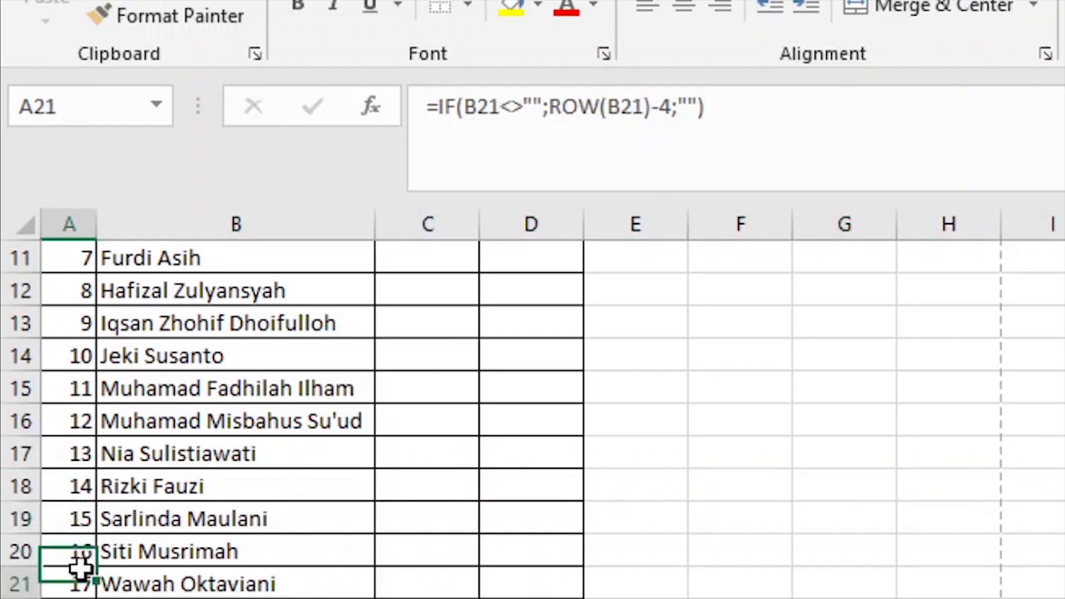
left_click(149, 539)
Enter 1 in I14 and 2 in I15, and fill the number series down column I for comparison.
left_click(780, 366)
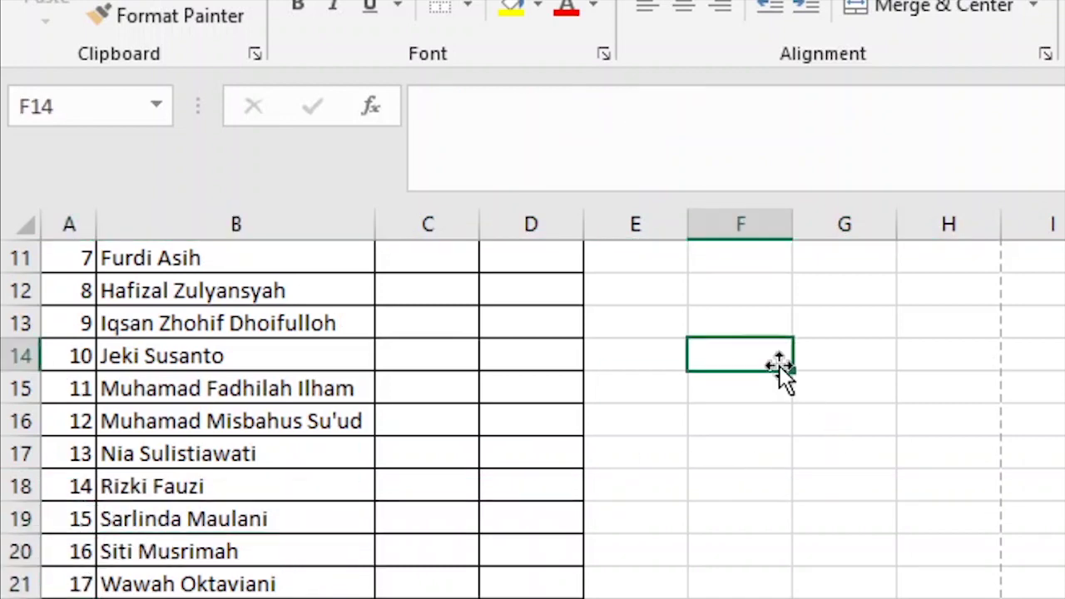
left_click(1053, 366)
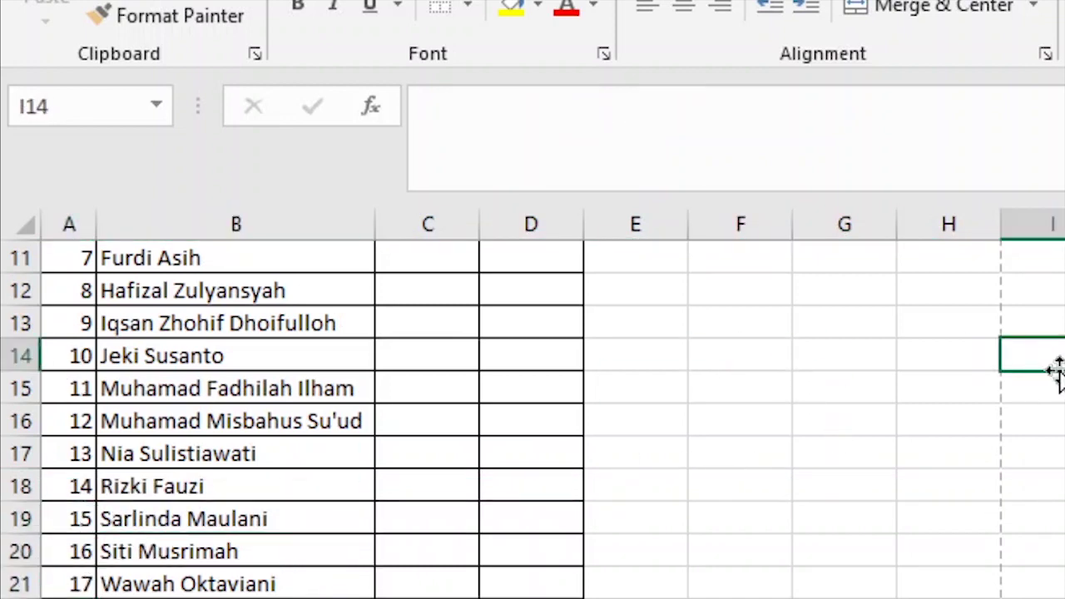
type("1")
key("Return")
type("2")
left_click(1044, 365)
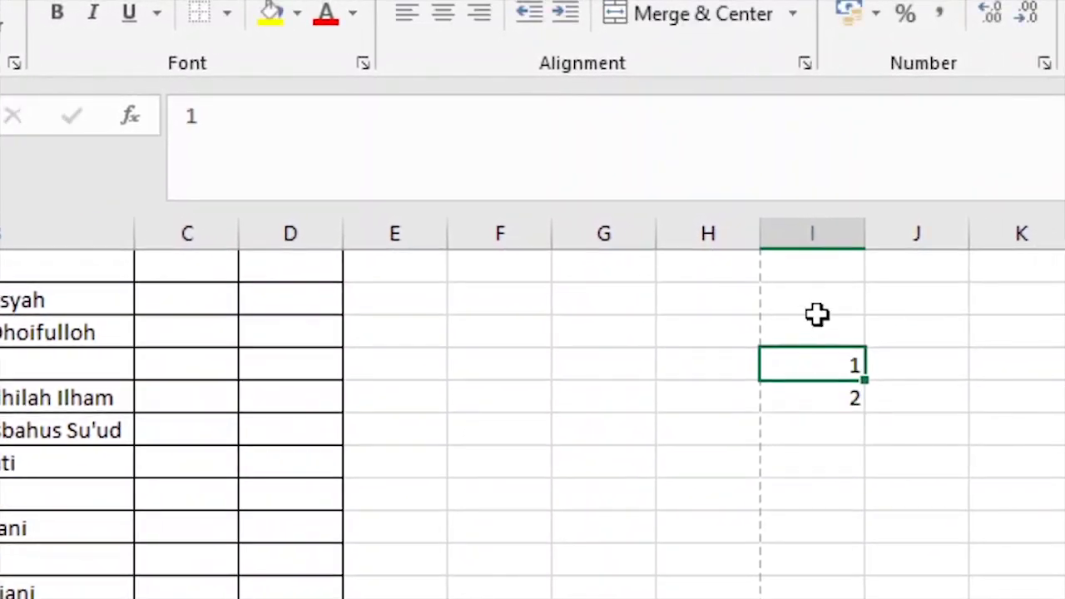
left_click_drag(849, 364, 865, 598)
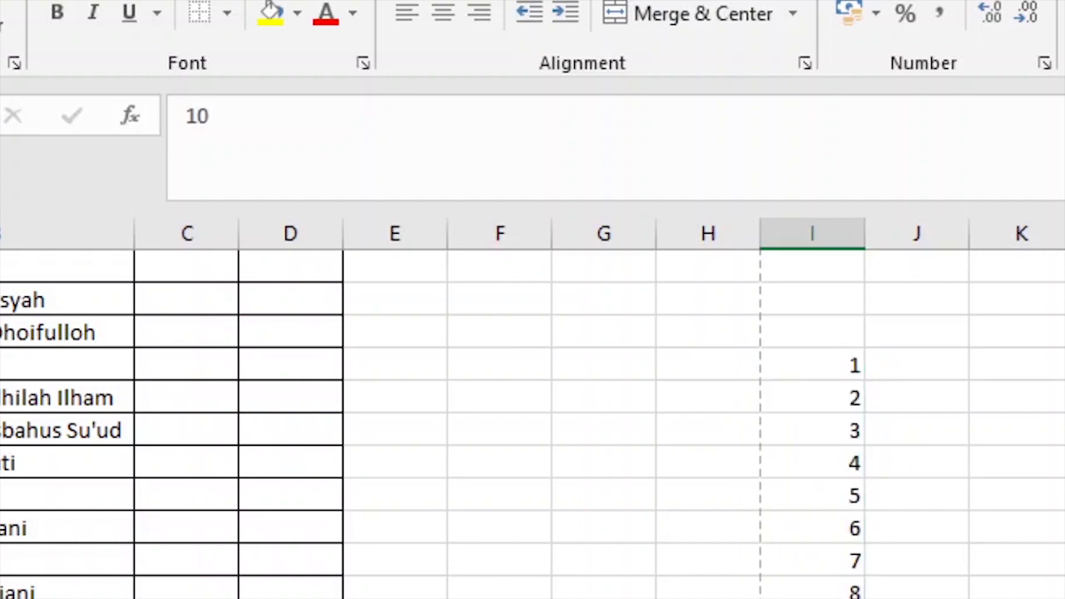
Delete the entire row 23, which holds number 10 in the column I series.
right_click(2, 533)
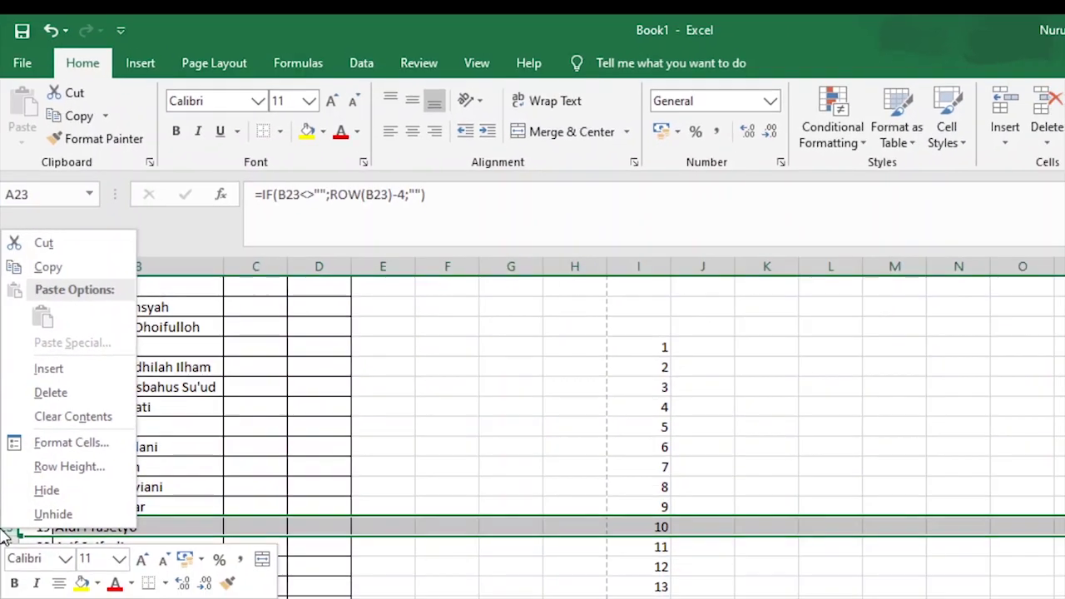
left_click(1, 531)
key("ctrl+minus")
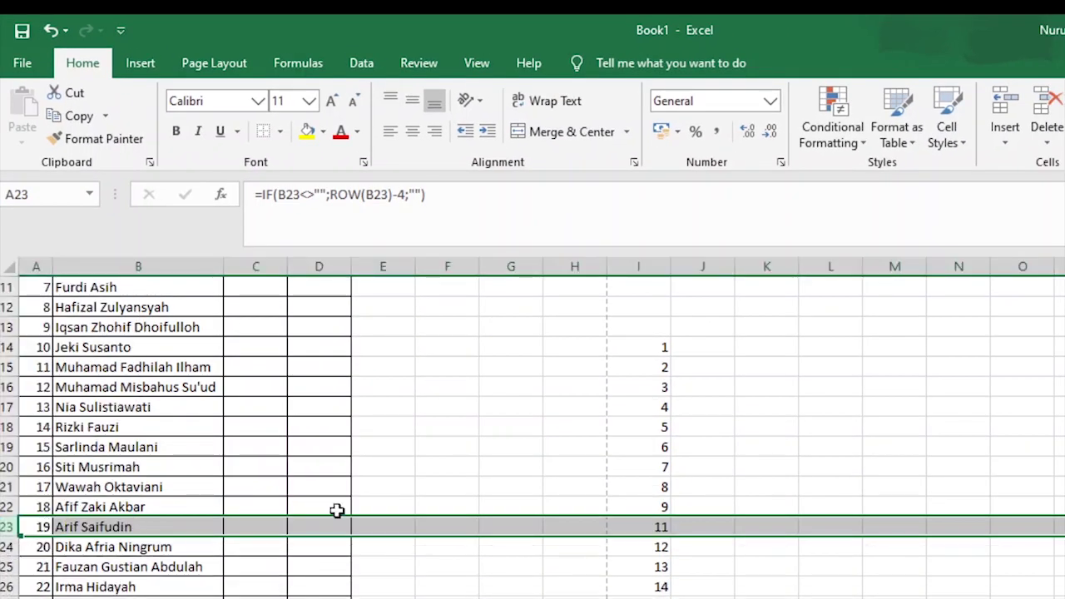
Compare the typed number series in column I around row 23 with the formula numbering in the NO column.
left_click(656, 508)
left_click(657, 528)
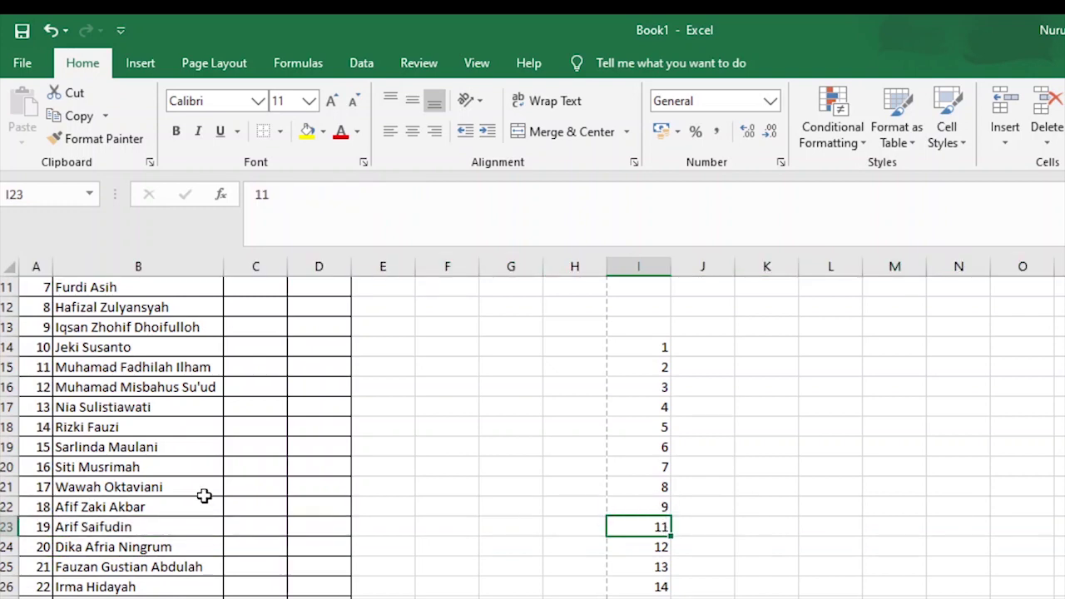
left_click(41, 509)
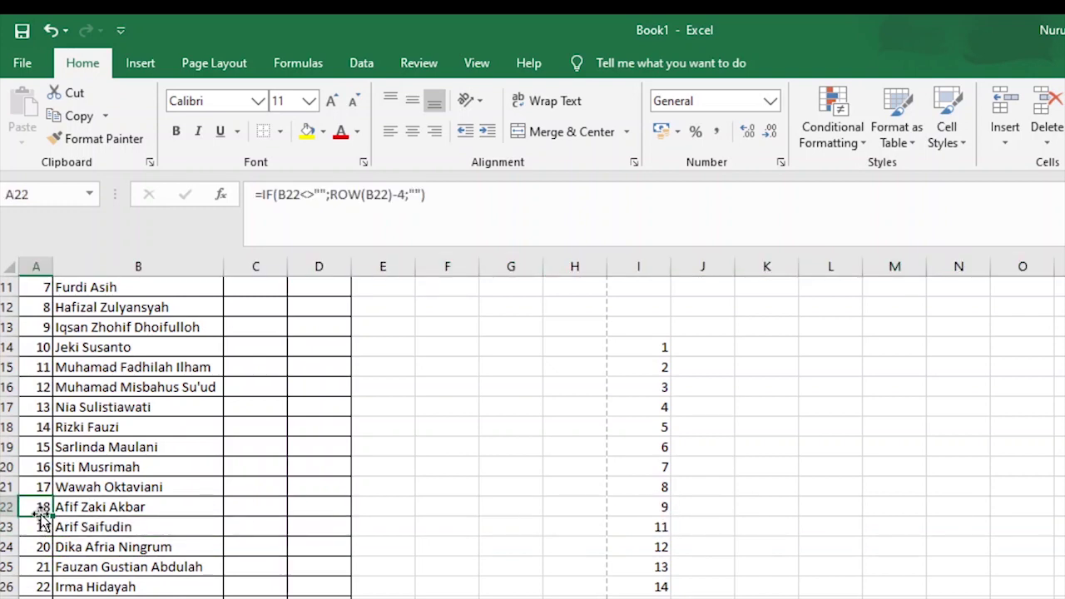
left_click(42, 531)
left_click(39, 507)
left_click(42, 530)
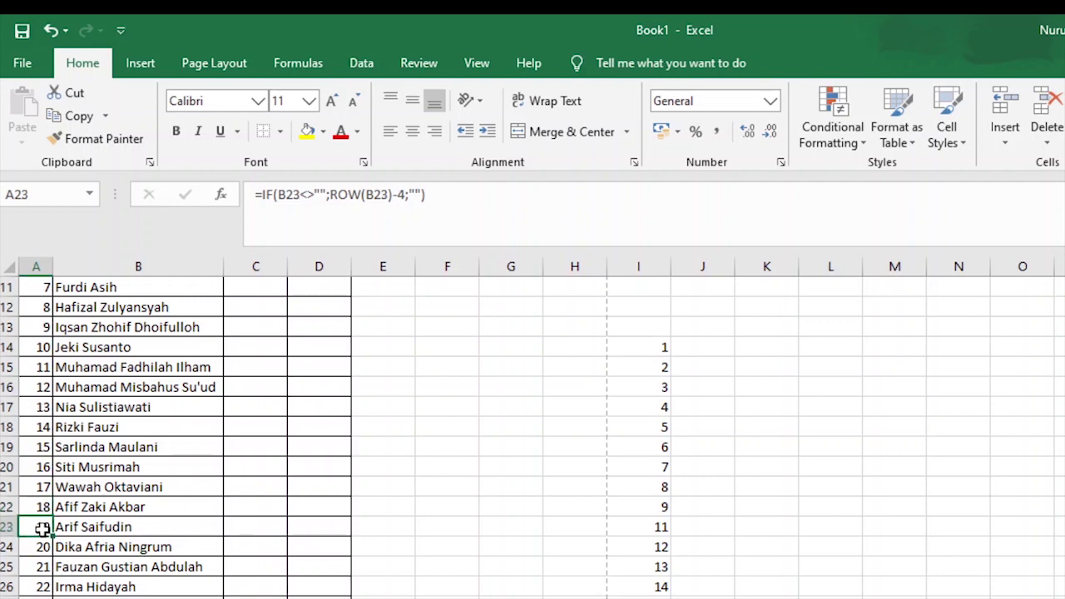
scroll(42, 529, "up", 4)
left_click(32, 364)
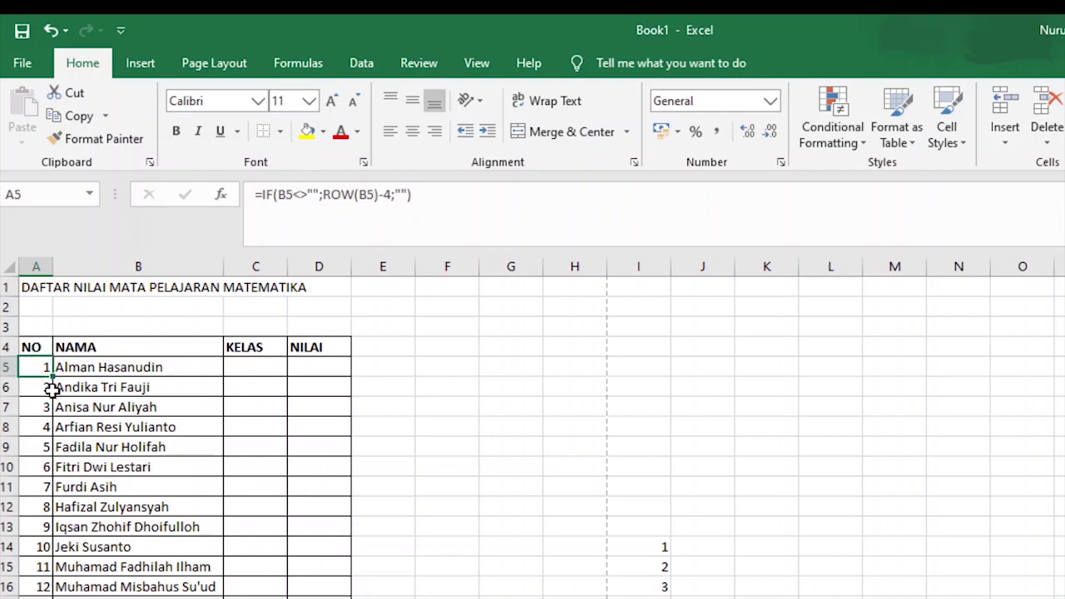
scroll(53, 388, "down", 3)
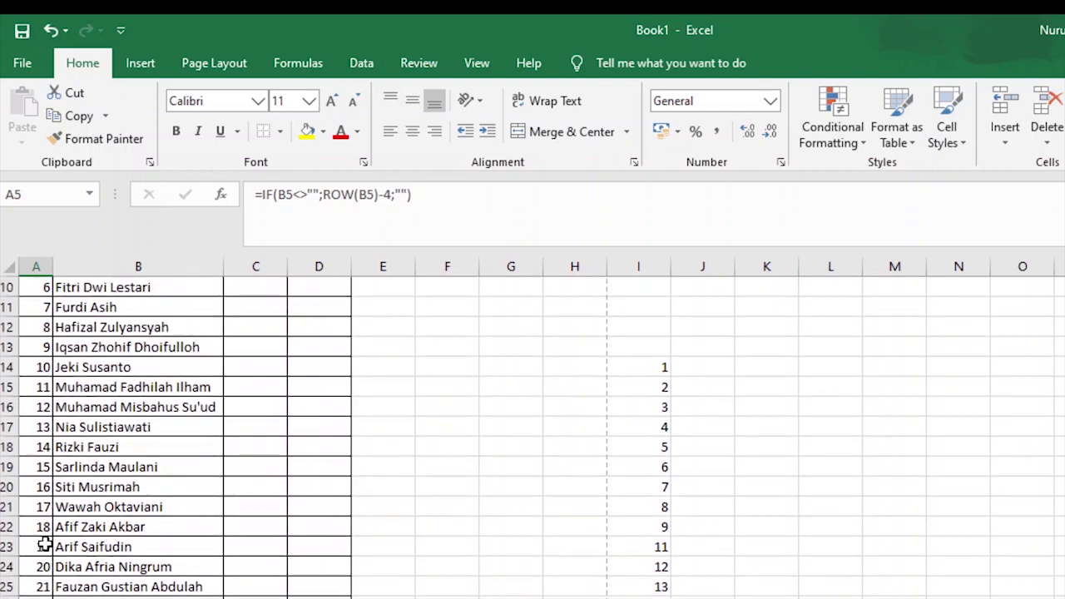
scroll(52, 464, "up", 2)
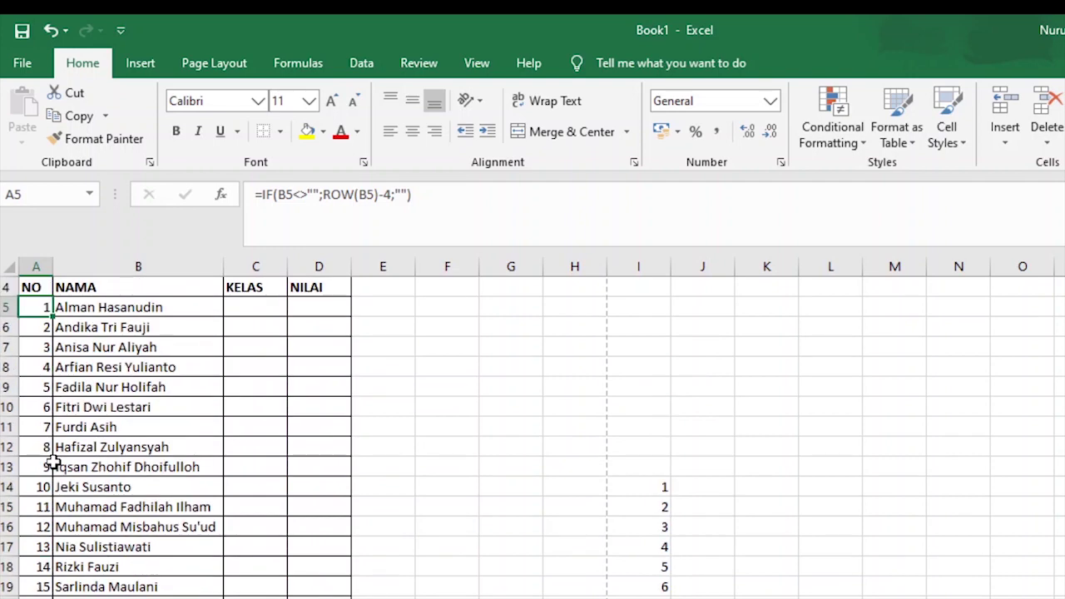
Insert a blank row at row 12 of the list and check the NO cells A12 and A13.
left_click(6, 447)
right_click(7, 448)
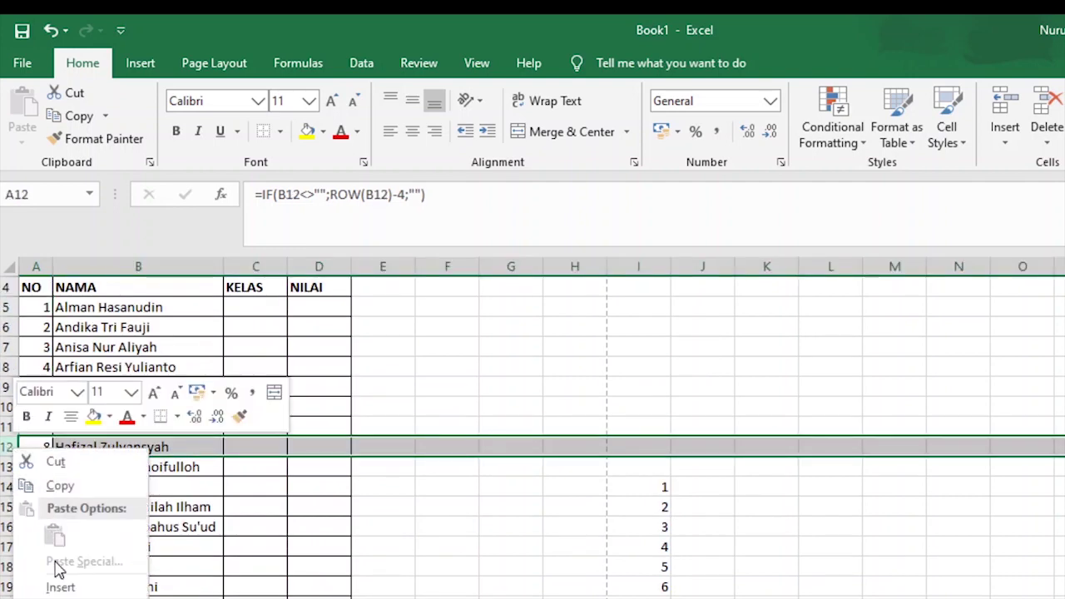
left_click(60, 587)
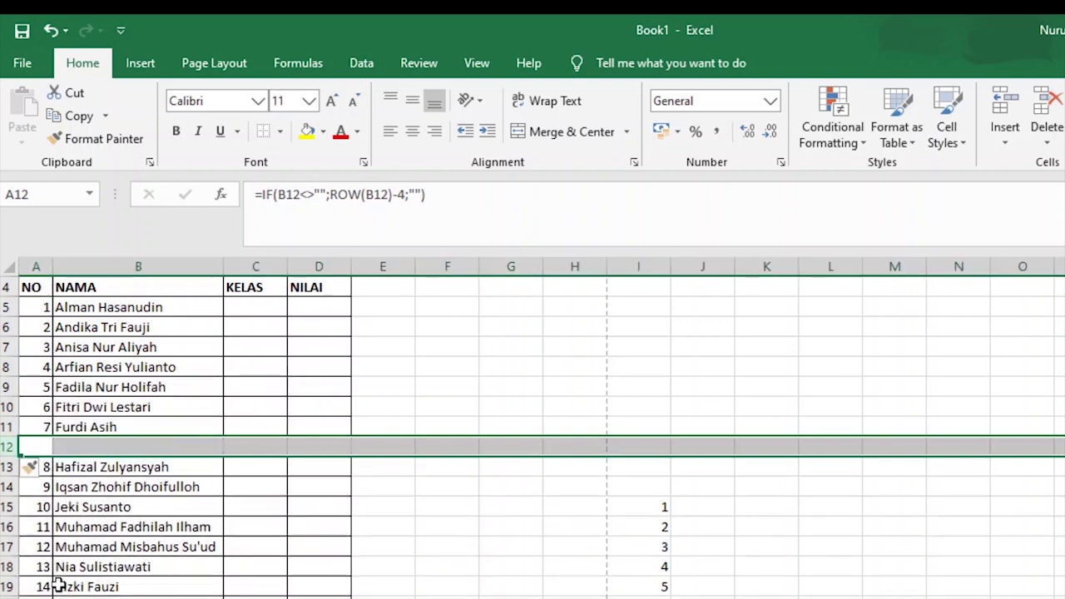
left_click_drag(62, 481, 53, 472)
left_click(47, 468)
left_click(46, 447)
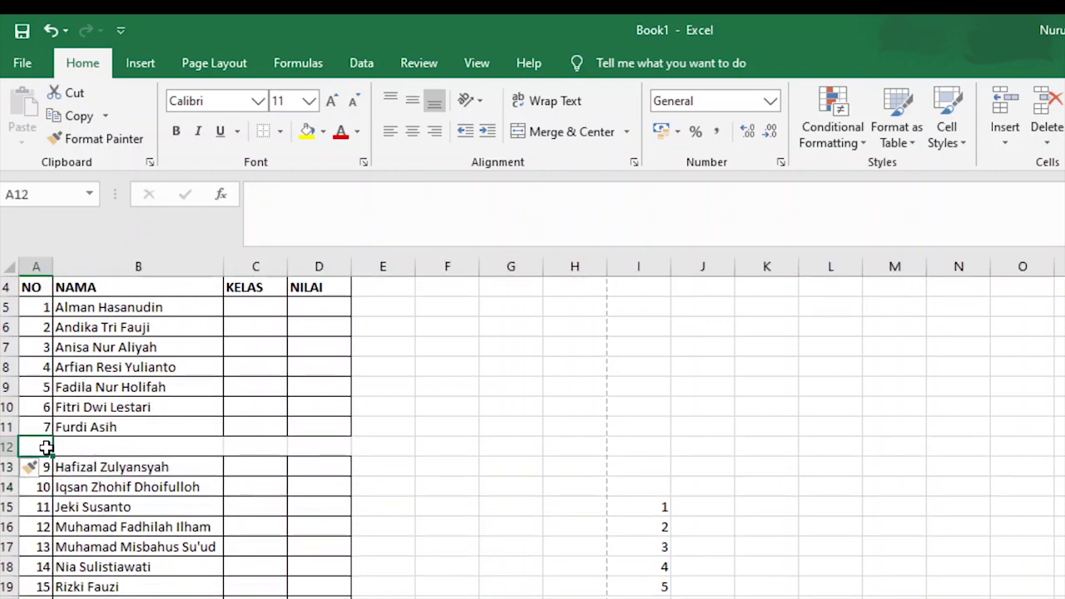
Enter the sample text DDSDFDS as a name in cell B12 of the inserted row.
left_click(87, 453)
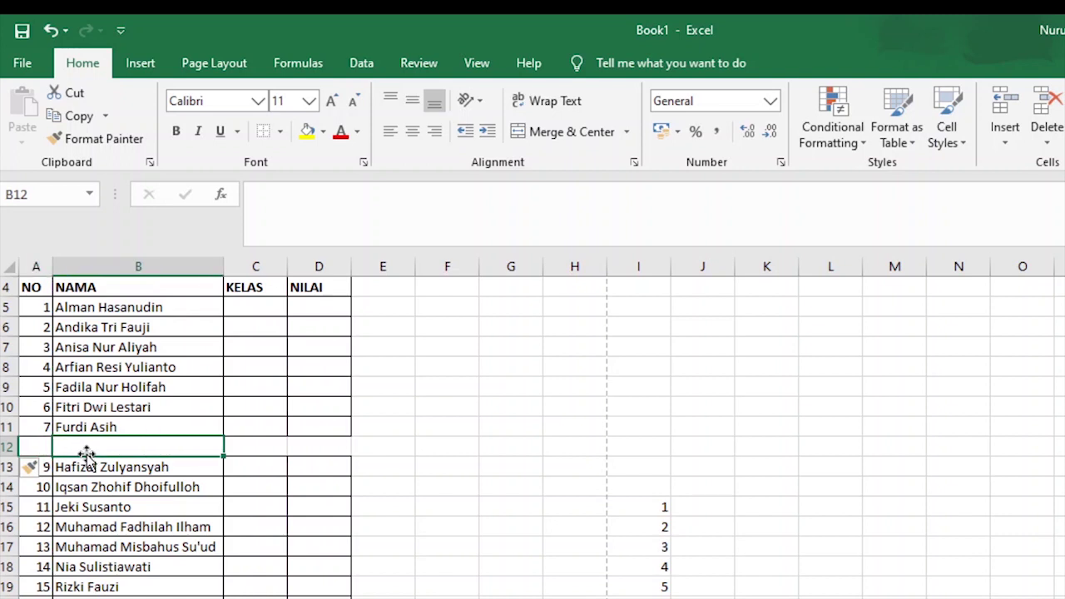
type("DDSDFDS")
key("Return")
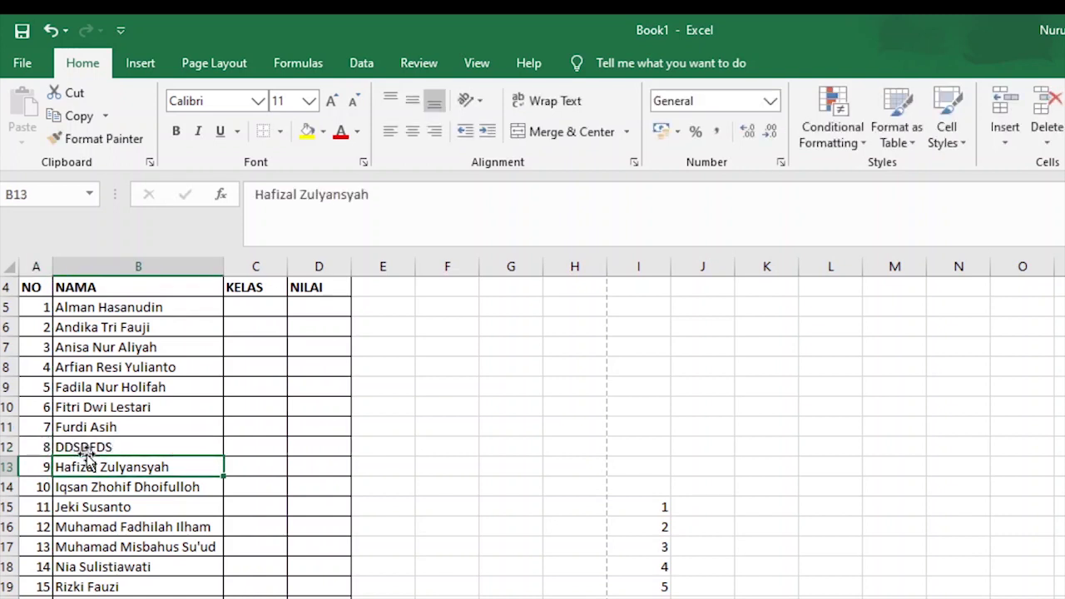
left_click(87, 447)
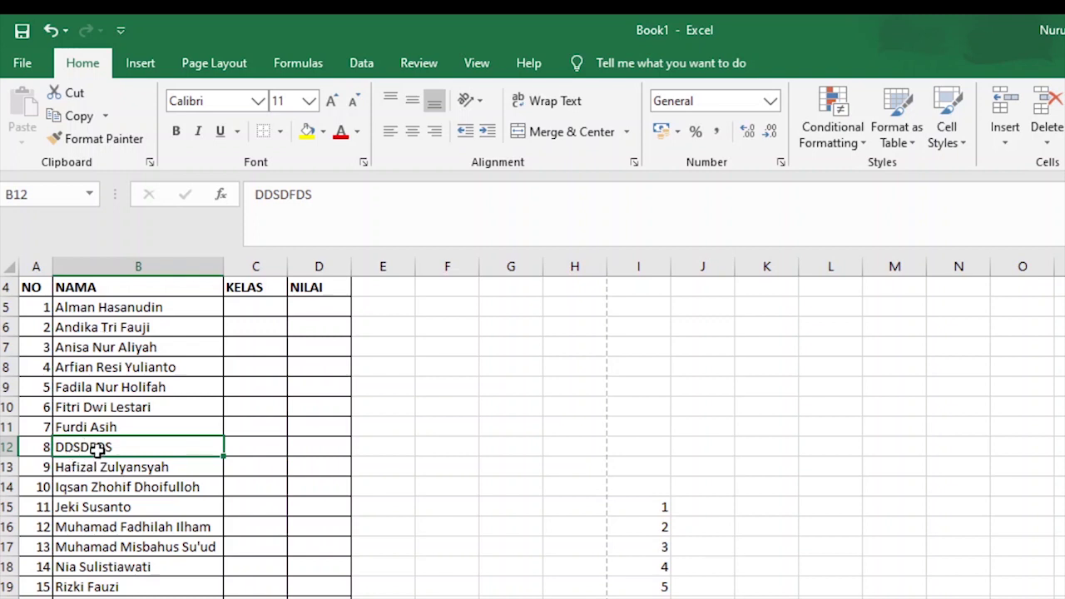
Clear the sample name in cell B12 of the inserted row, check A12, and enter the sample text DFJDS in B12.
key("Delete")
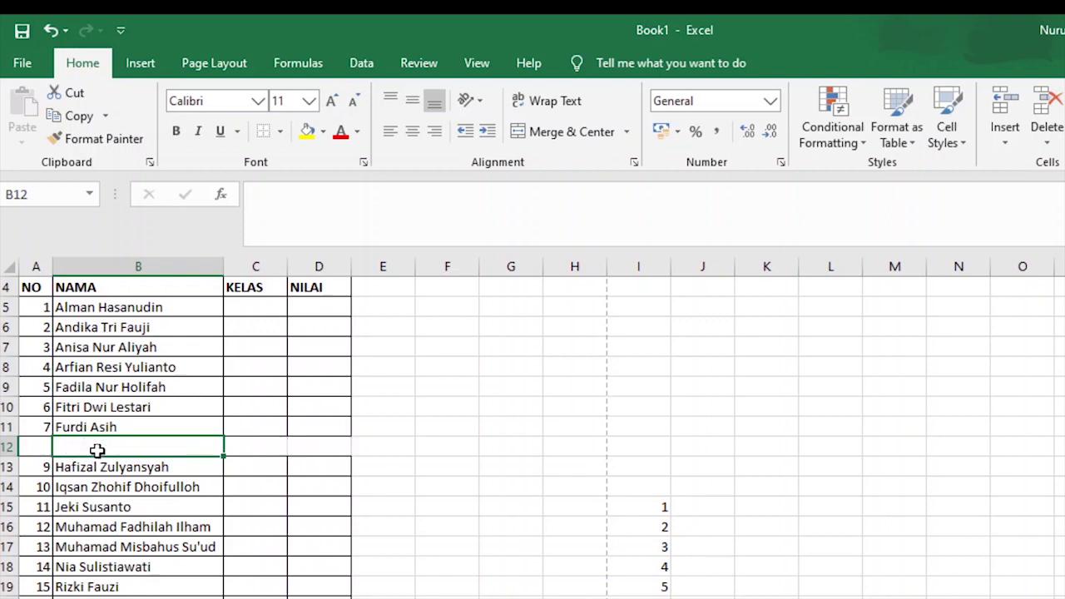
left_click(40, 448)
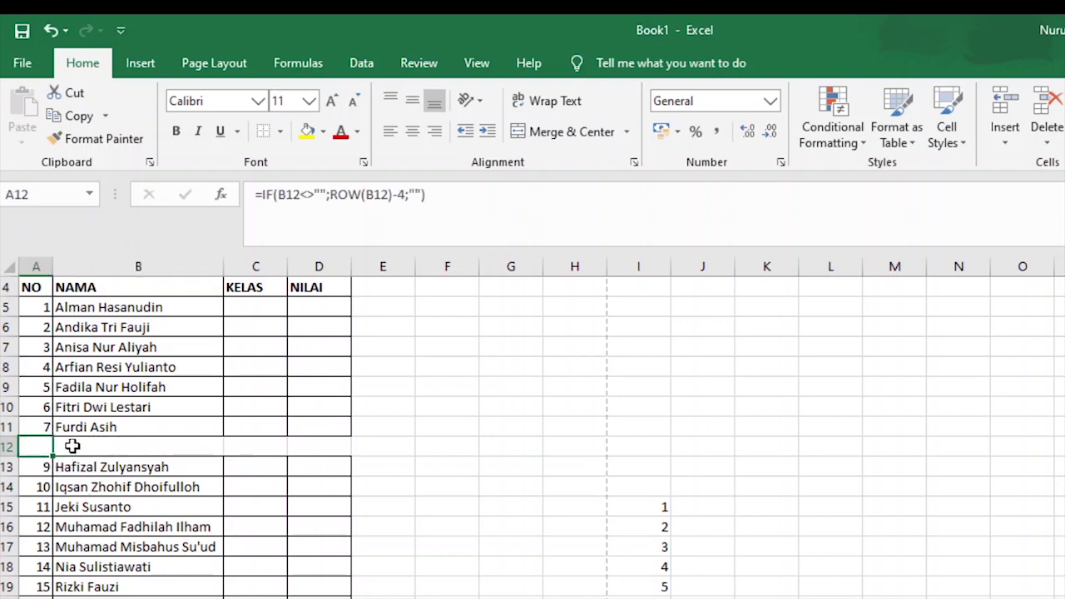
left_click(72, 447)
type("DFJDS")
key("Return")
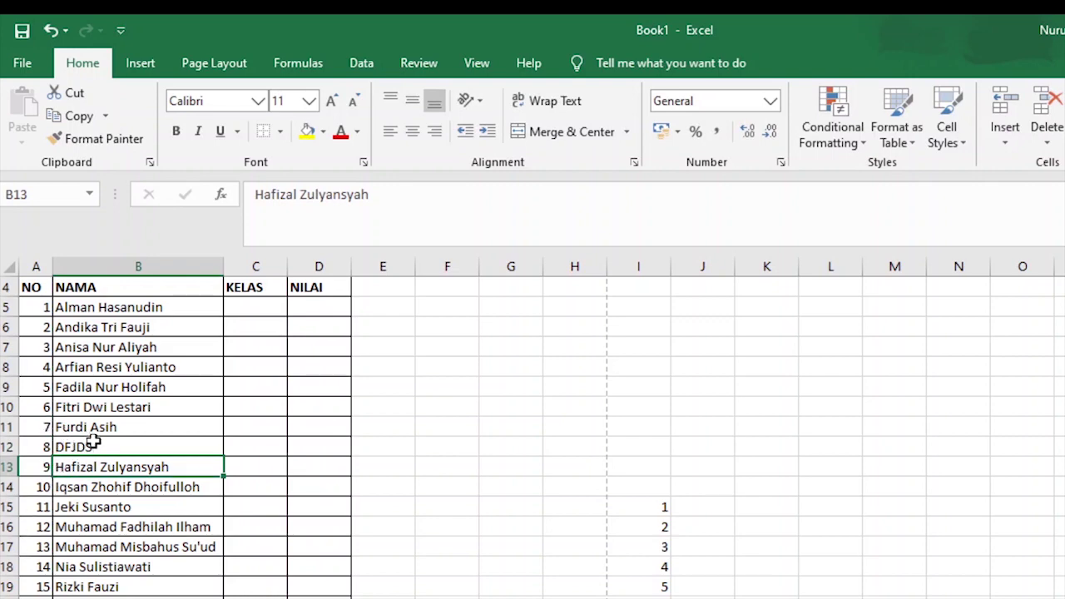
Review the manually typed numbers in column I against the list's automatic numbering down the rows.
scroll(79, 449, "down", 5)
scroll(109, 416, "up", 4)
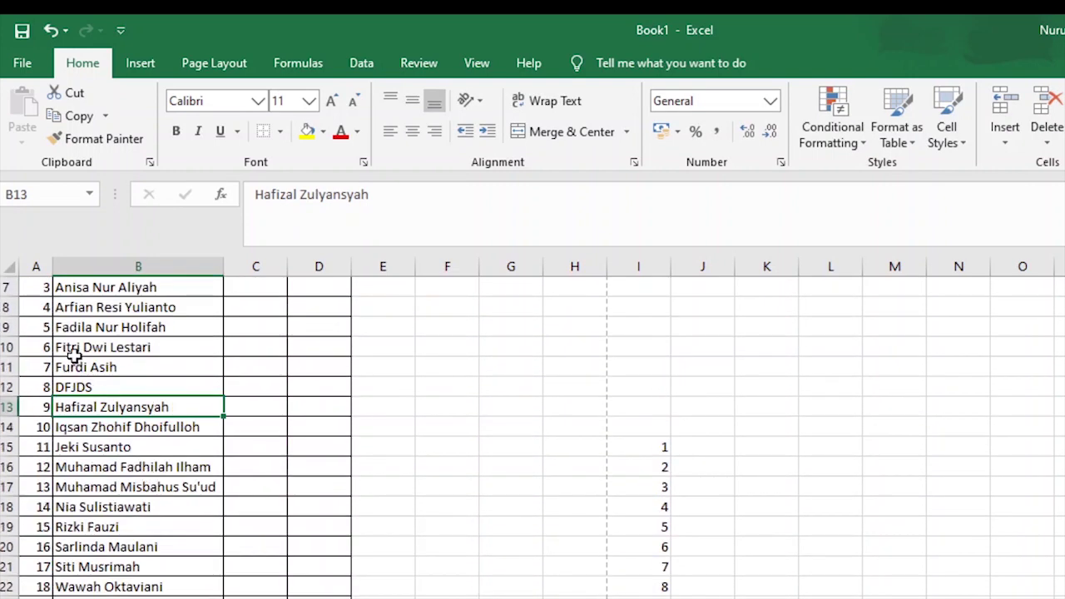
left_click_drag(666, 470, 766, 595)
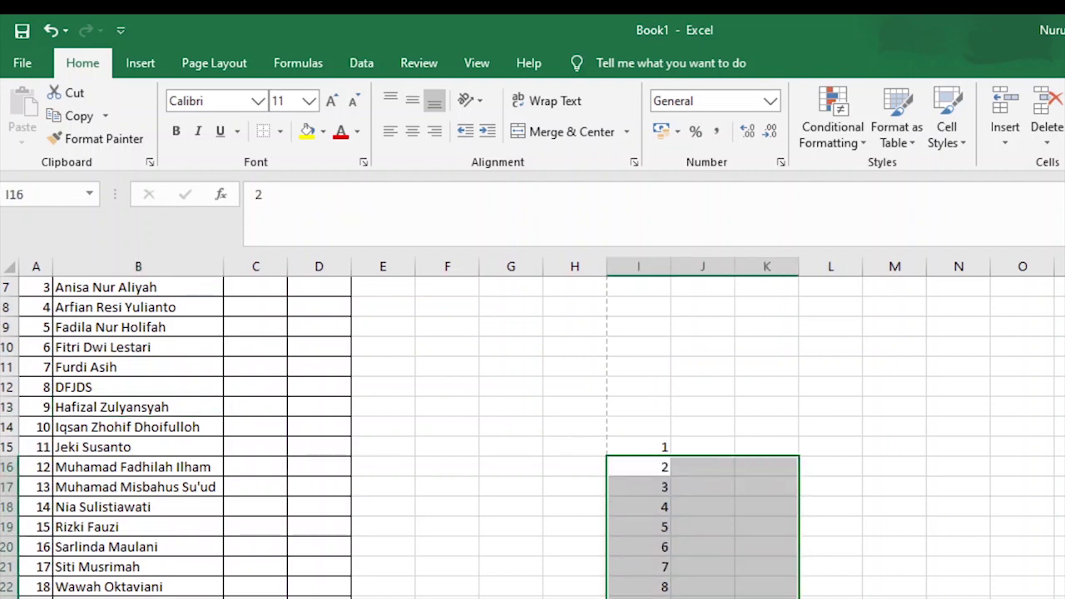
left_click(645, 430)
left_click_drag(647, 430, 703, 595)
left_click(454, 354)
scroll(454, 353, "up", 2)
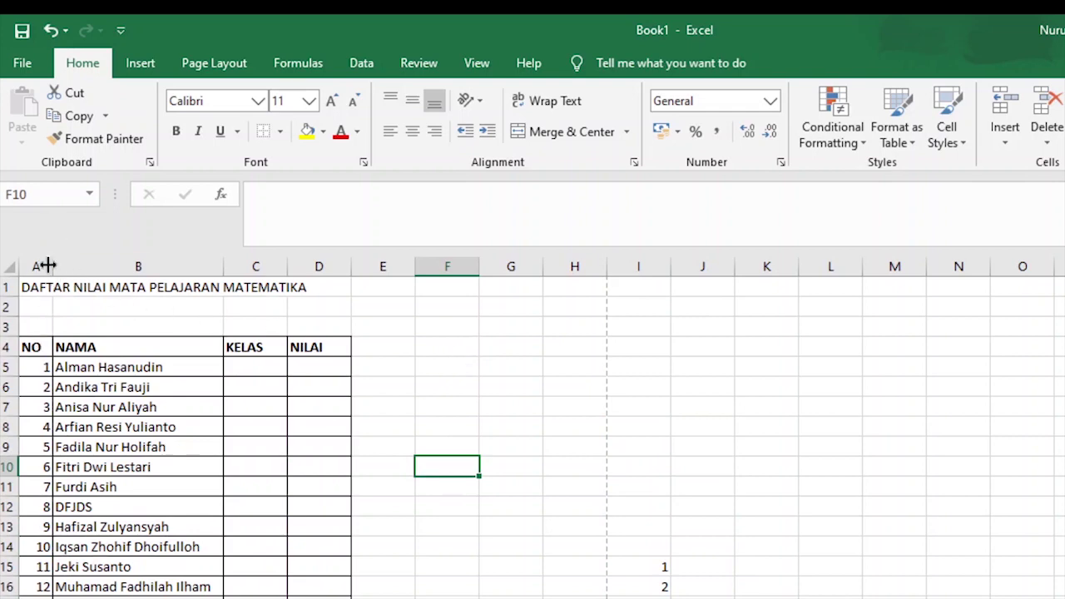
Add two sample names below the existing list, DJSKDJSF in cell B30 and JDSJF in cell B31.
scroll(300, 421, "down", 4)
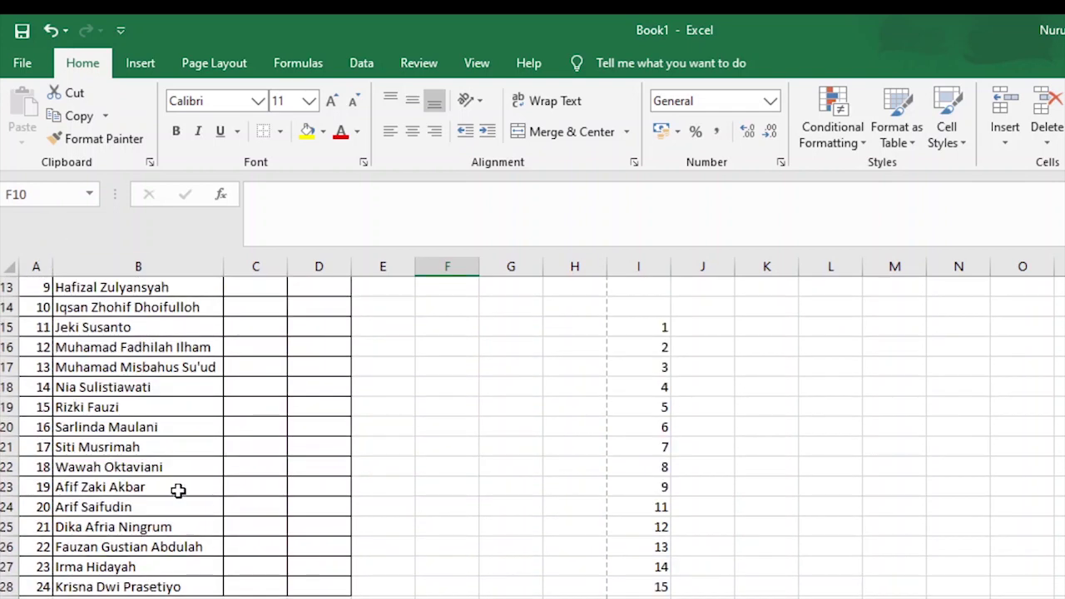
left_click(125, 587)
key("Down")
key("Down")
type("DJSKDJS")
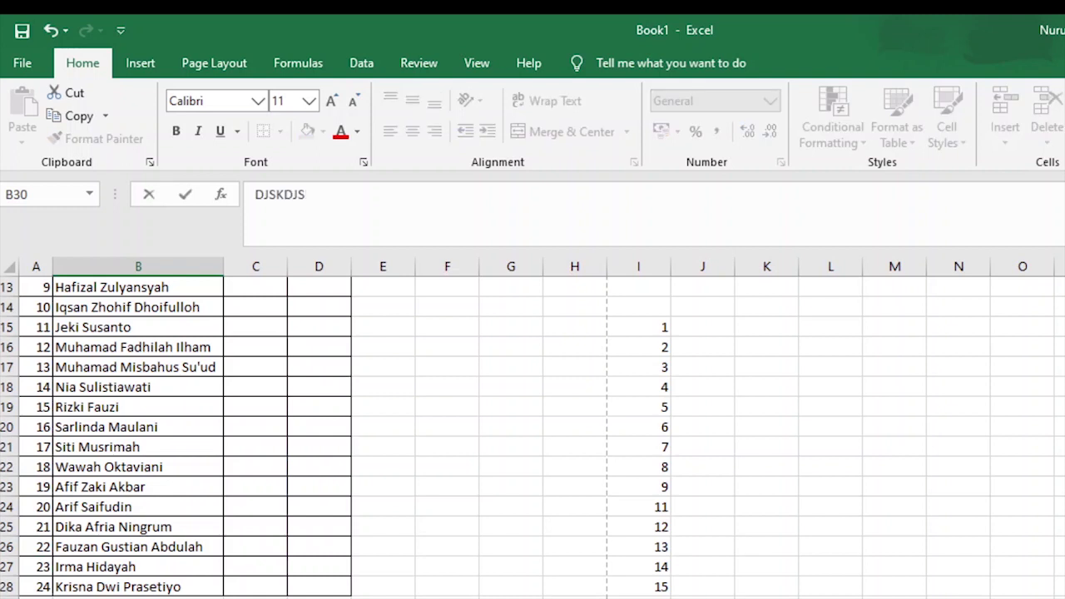
key("Return")
type("JDSJF")
key("Return")
key("Up")
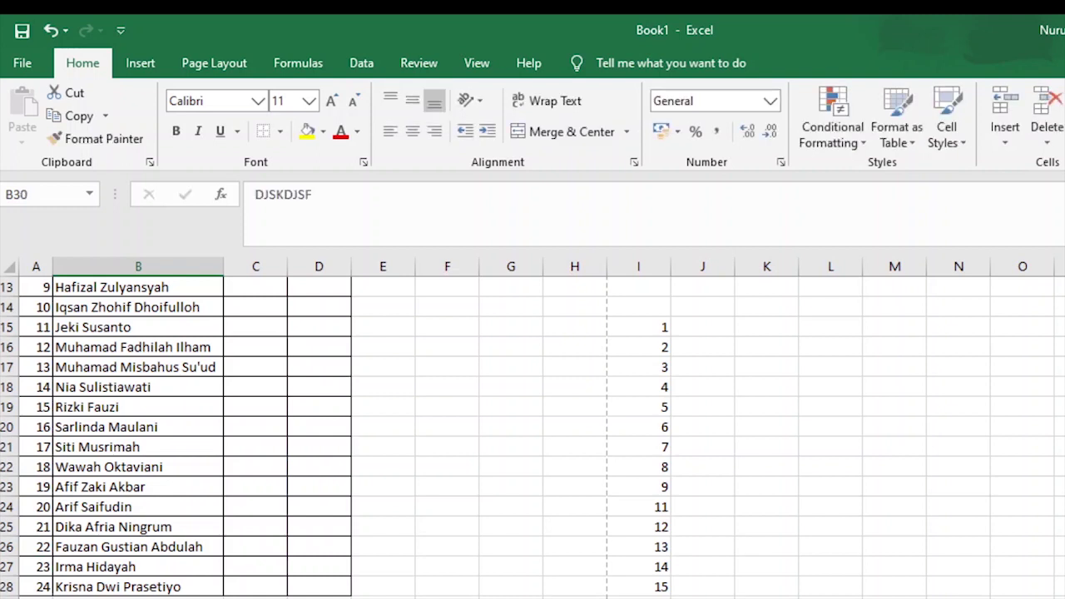
Check the NO formulas near the newly added names in cells A31 and A29.
key("Left")
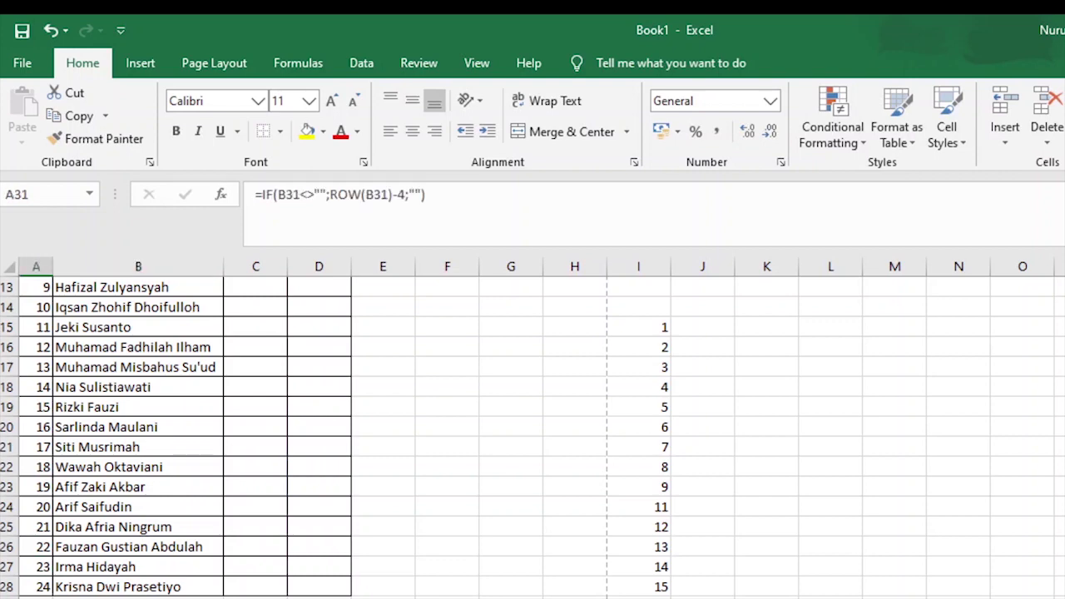
left_click(138, 598)
left_click(35, 598)
Examine the ROW(B5)-4 part of the NO formula in cell A5.
scroll(147, 588, "up", 4)
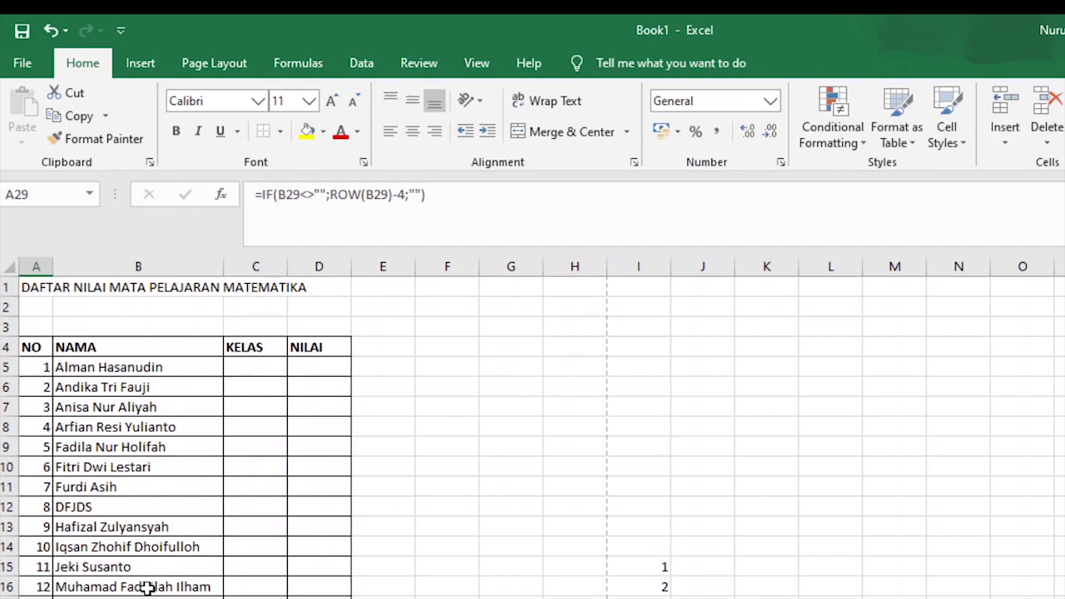
left_click(42, 367)
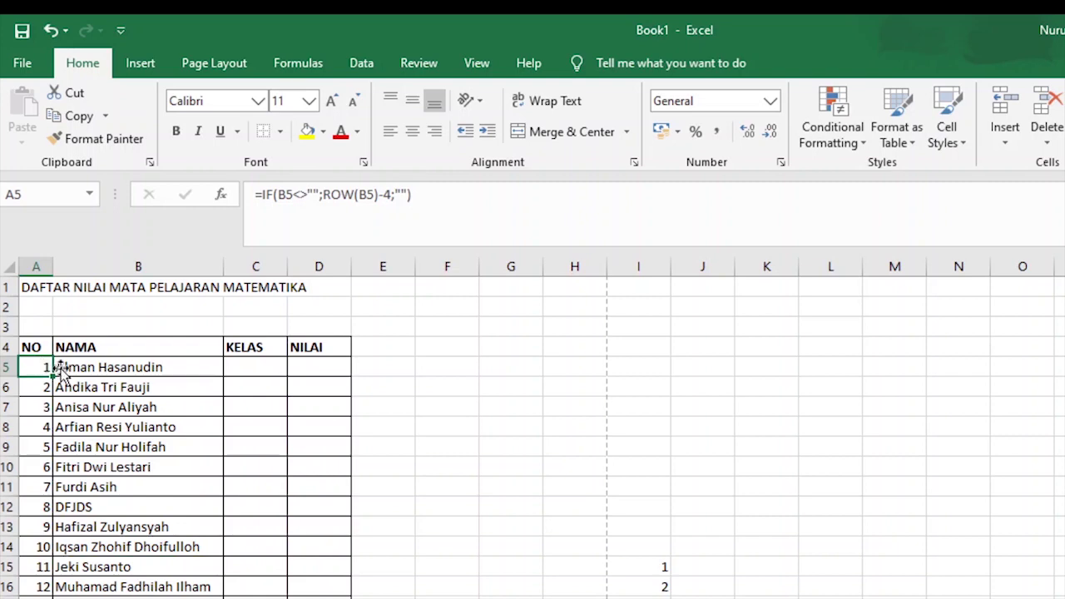
left_click(383, 194)
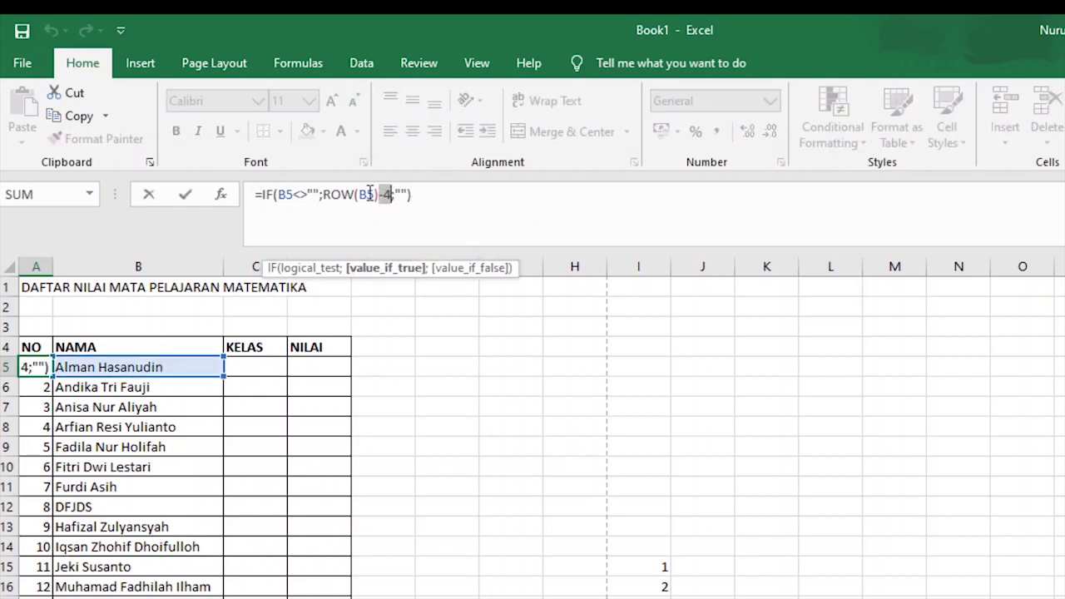
left_click(369, 194)
left_click(384, 197)
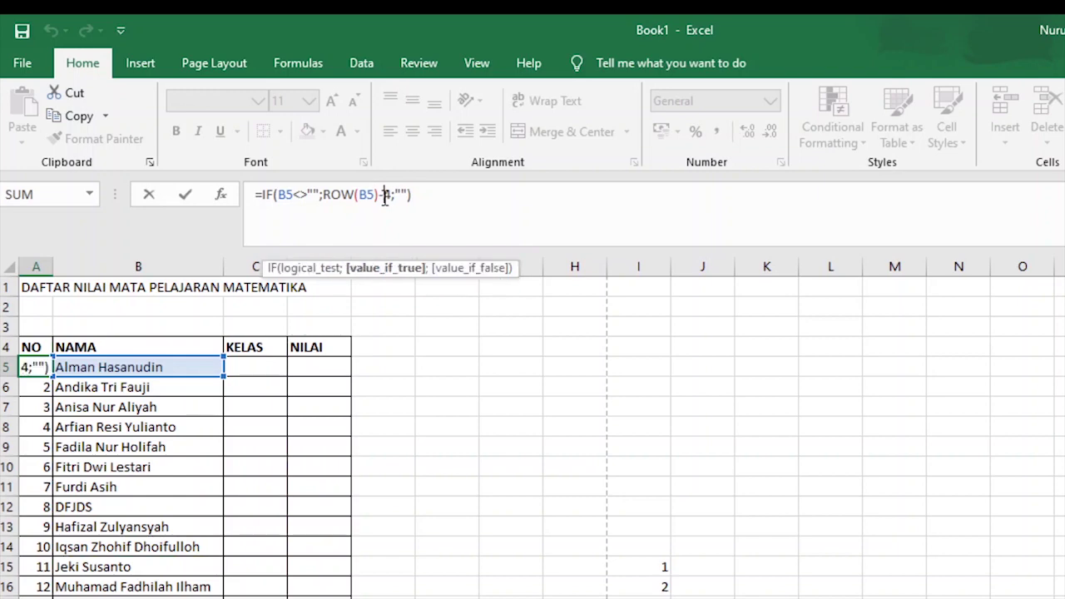
left_click(373, 196)
left_click(387, 198)
left_click(186, 406)
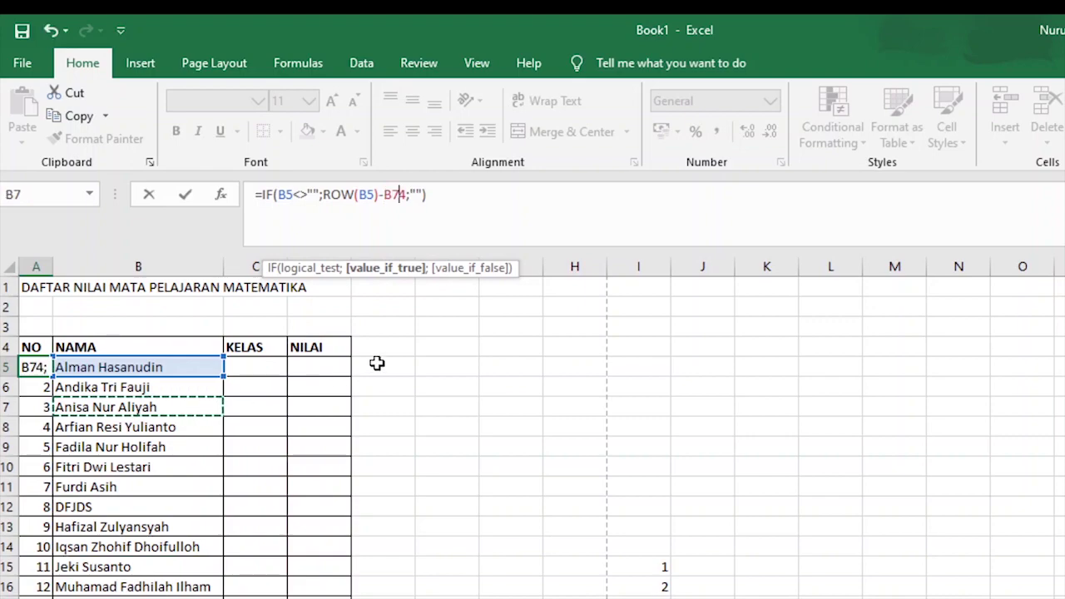
key("BackSpace")
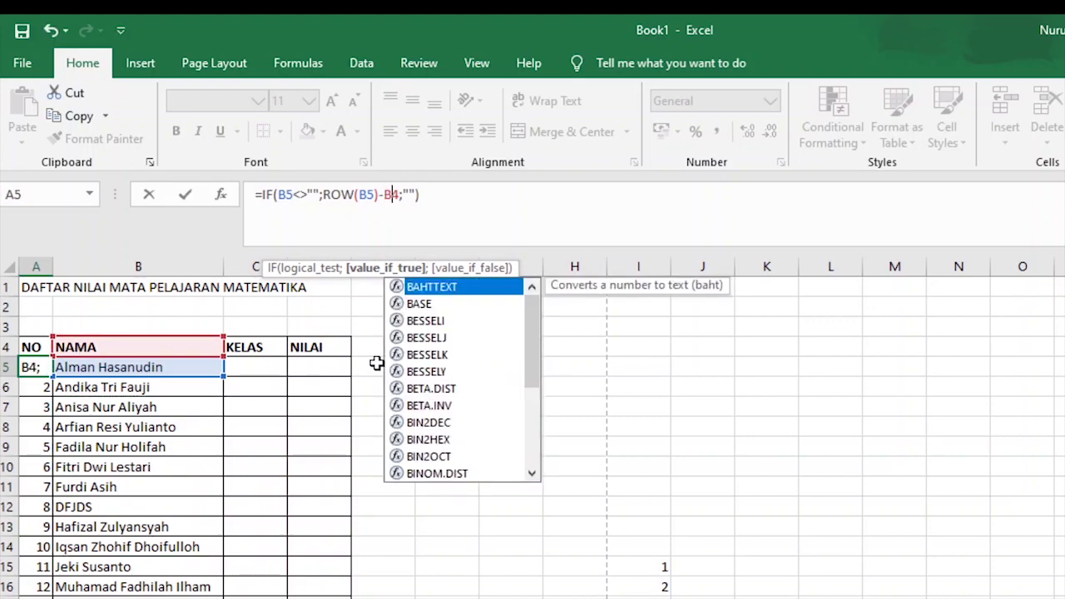
key("BackSpace")
key("Return")
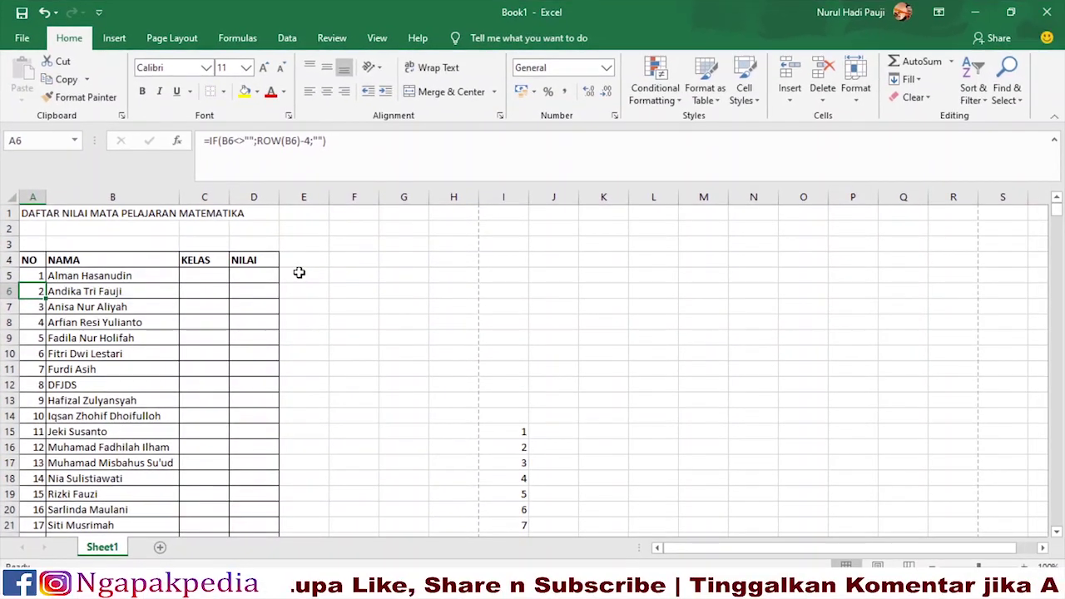